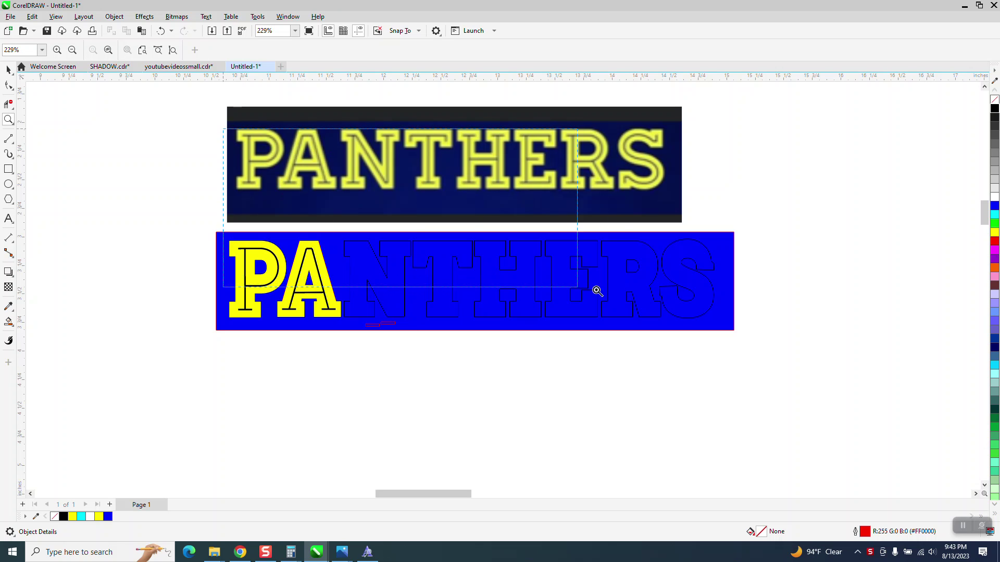
Move the blue backdrop rectangle down from behind the PANTHERS lettering
scroll(275, 292, "down", 1)
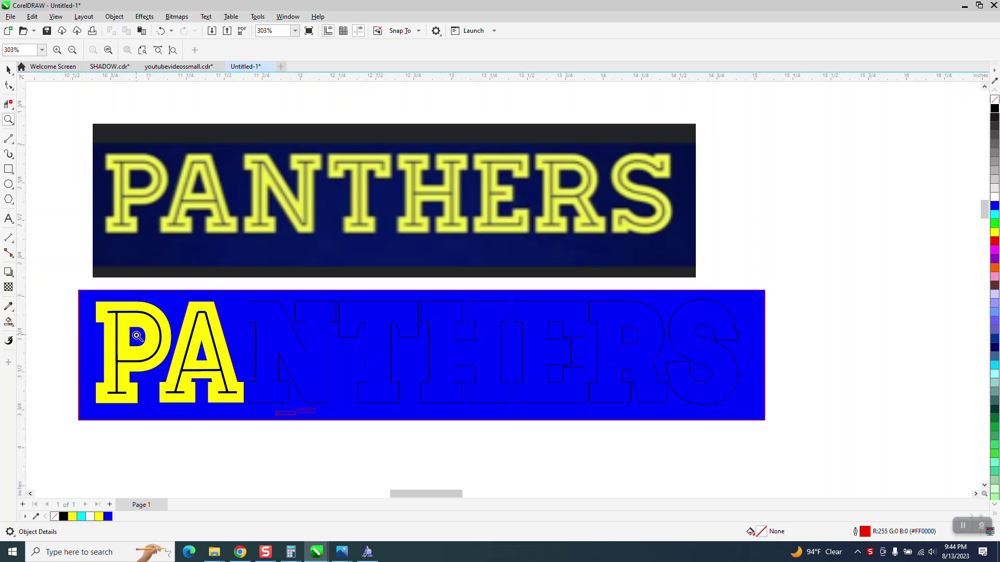
scroll(268, 415, "up", 3)
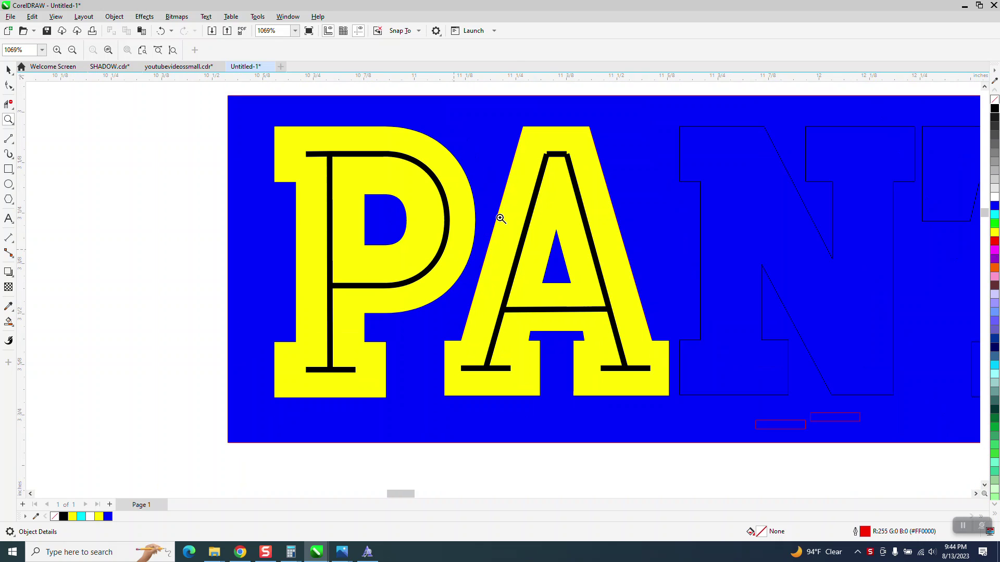
scroll(431, 223, "down", 1)
scroll(206, 230, "down", 4)
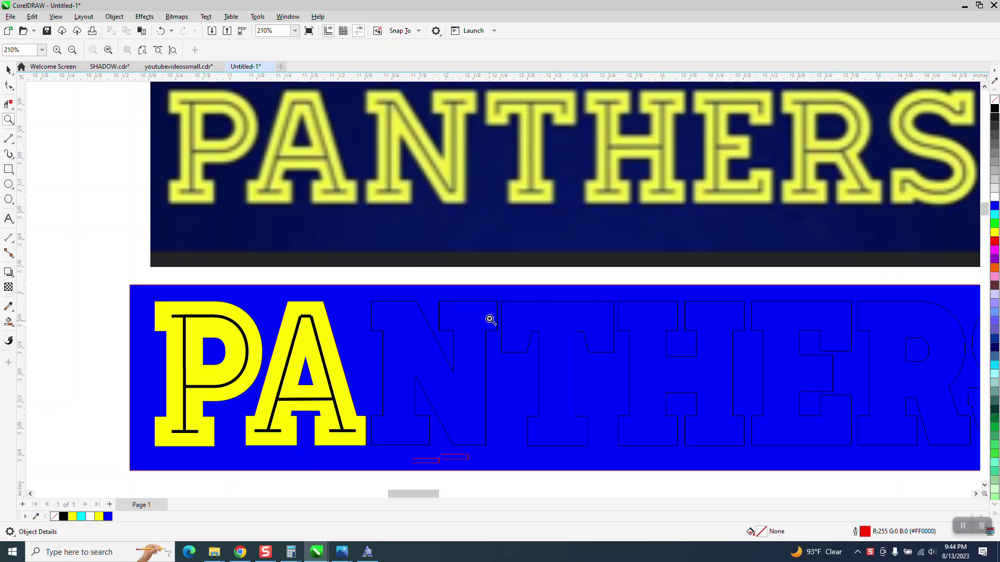
left_click(319, 164)
scroll(359, 237, "down", 1)
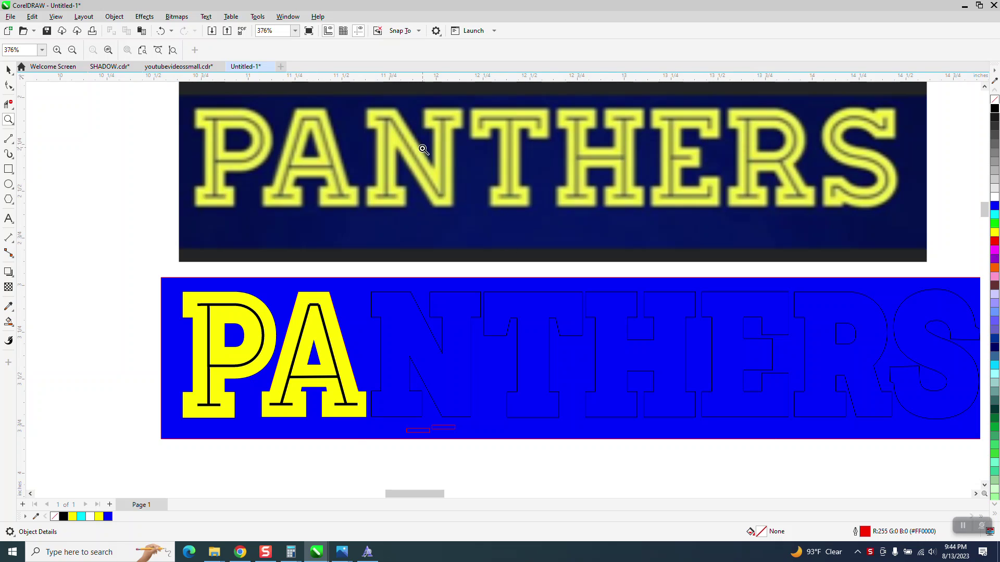
left_click(8, 69)
left_click(423, 285)
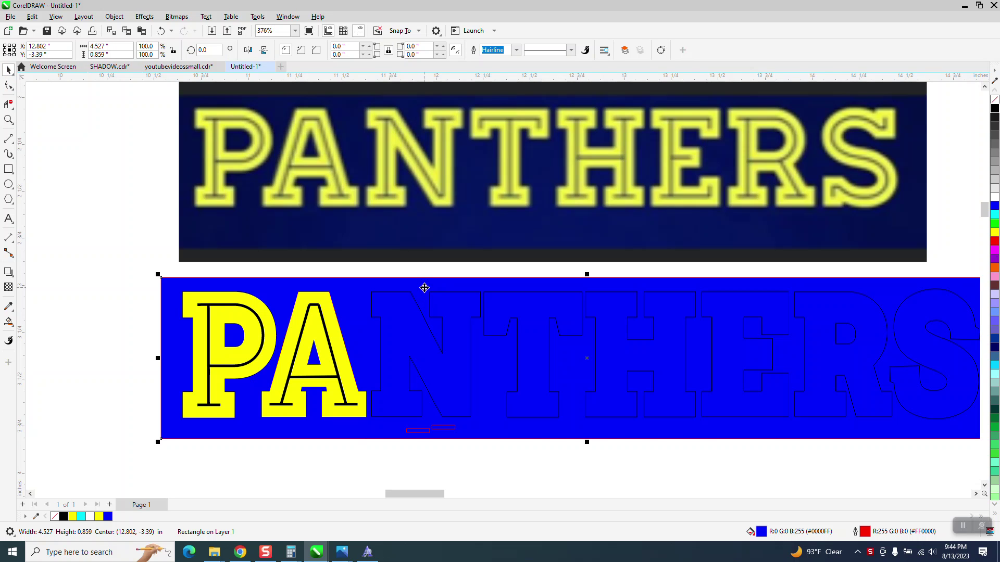
key("Down")
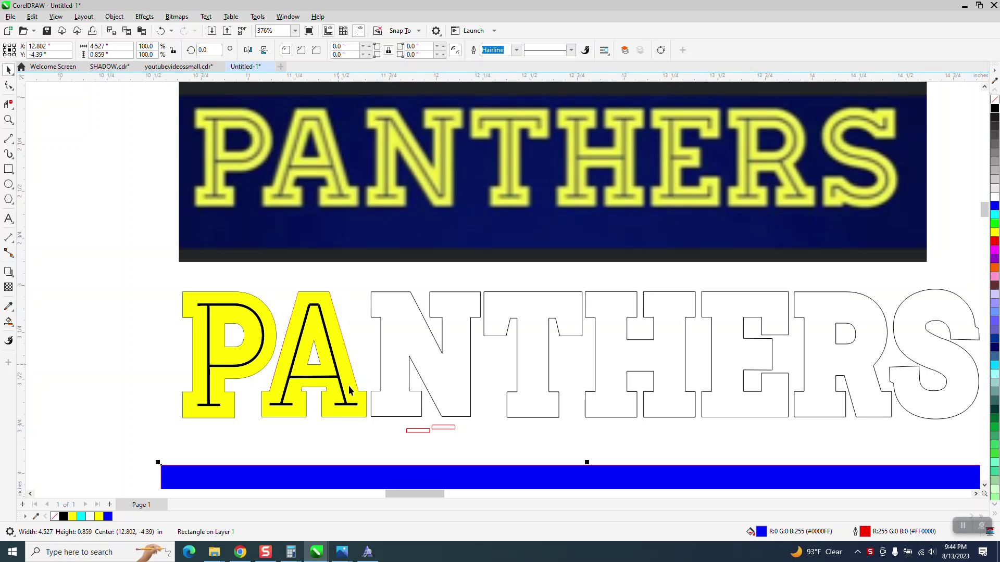
Draw red two-point inlines along the N's stems and its diagonal
left_click(406, 416)
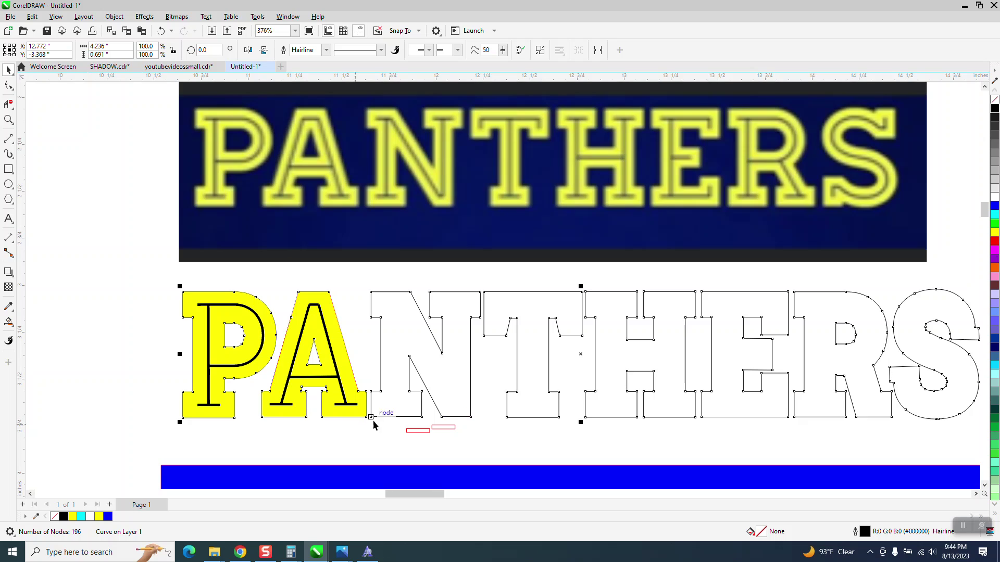
left_click(10, 140)
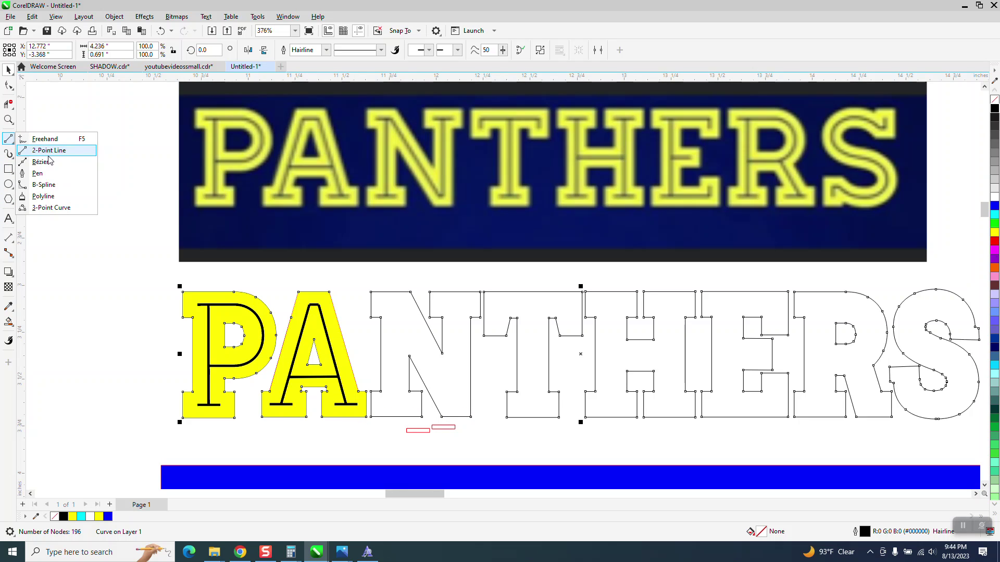
left_click(48, 150)
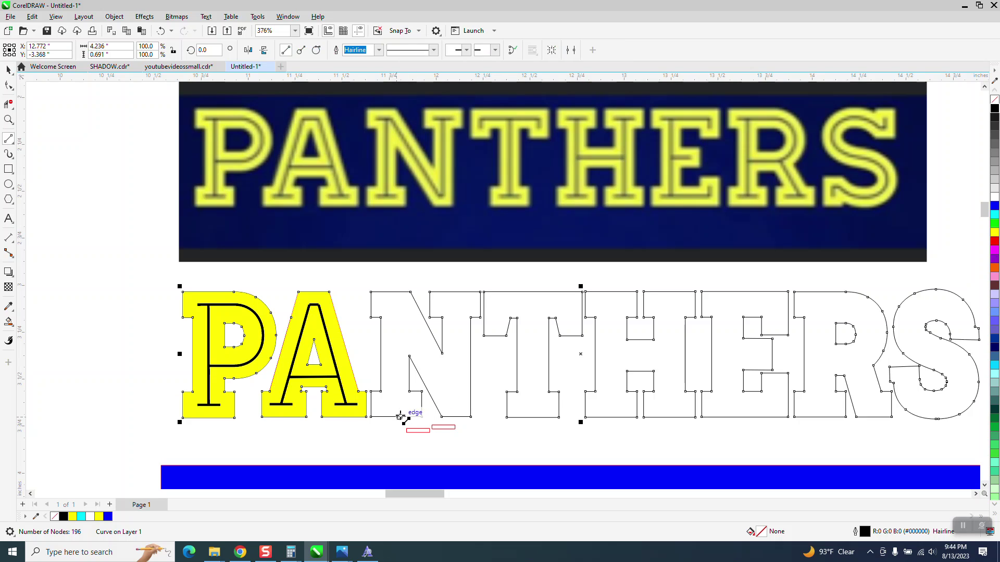
left_click_drag(402, 409, 399, 365)
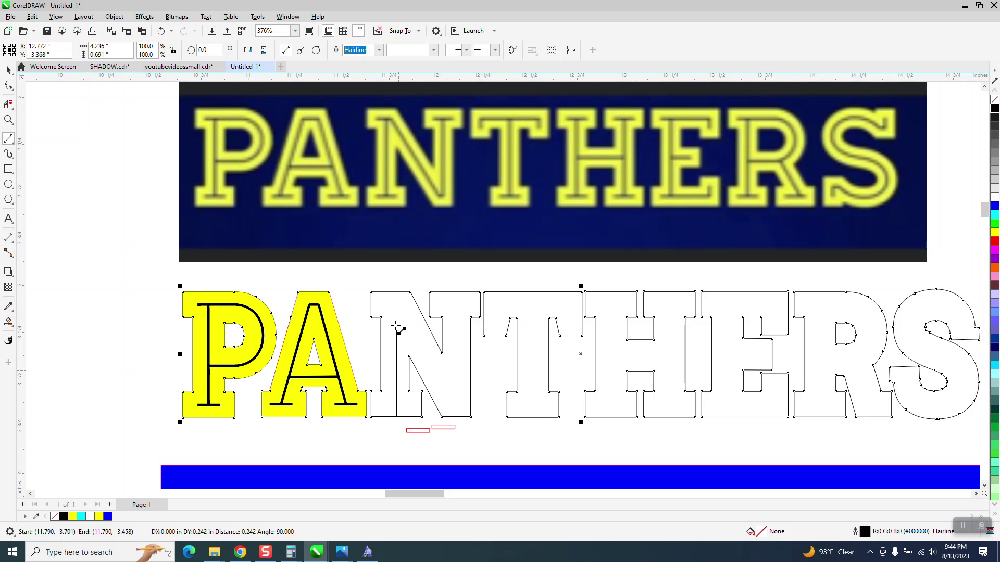
left_click_drag(396, 319, 394, 286)
key("Delete")
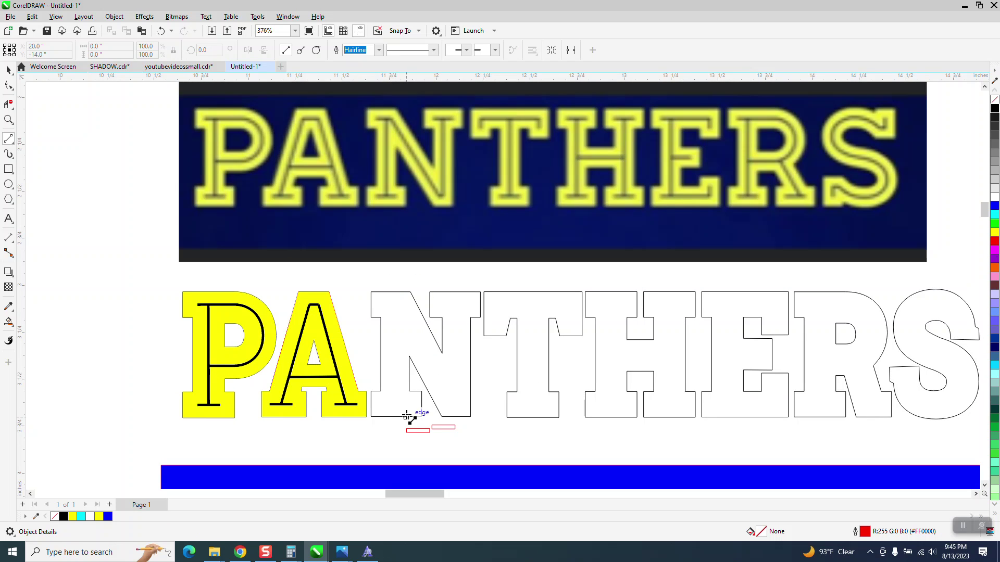
left_click_drag(398, 416, 458, 417)
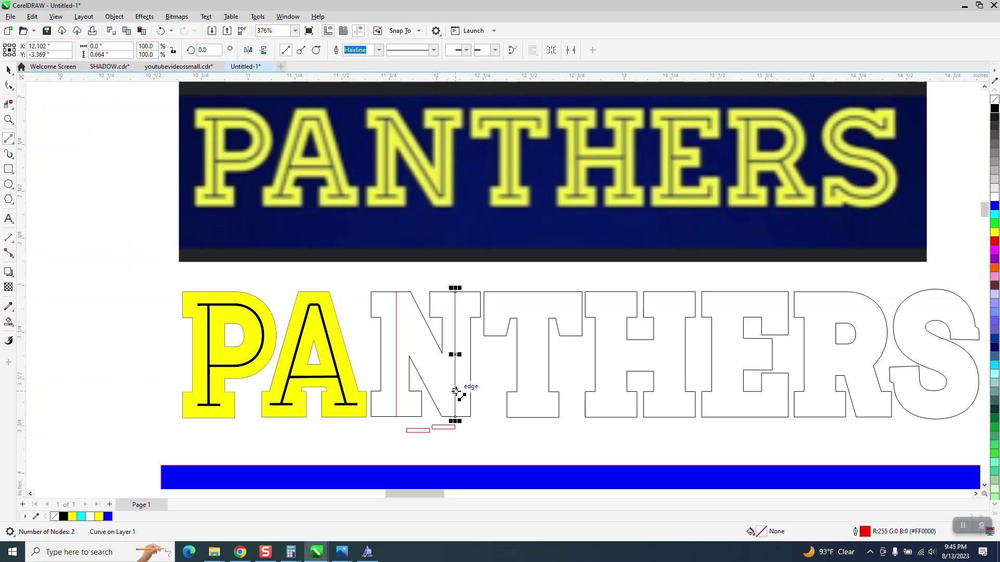
left_click_drag(457, 393, 396, 315)
Drag the N diagonal's lower and upper end nodes onto the stem lines
left_click(13, 125)
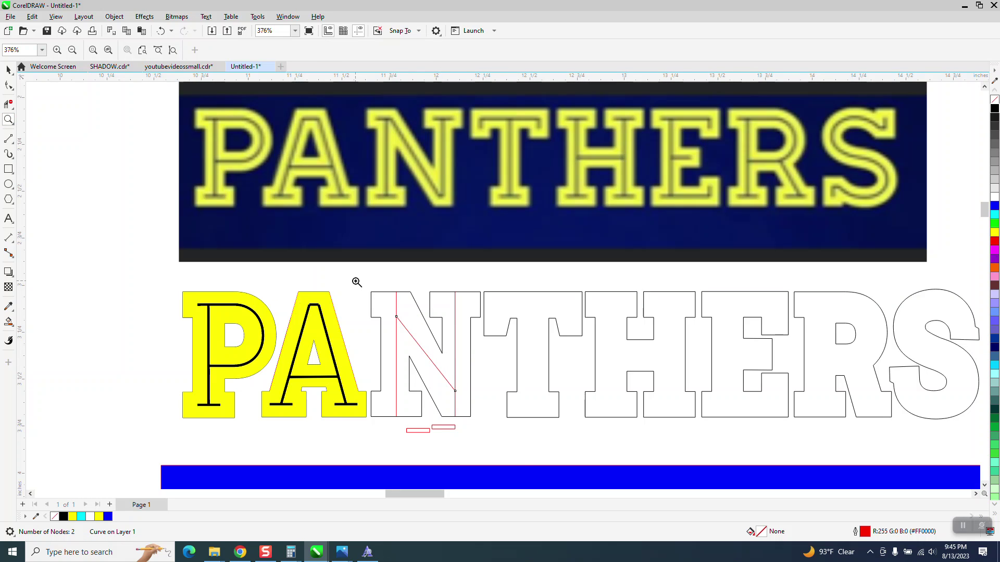
left_click_drag(357, 284, 515, 451)
left_click(8, 85)
left_click_drag(543, 334, 543, 355)
left_click_drag(408, 162, 405, 153)
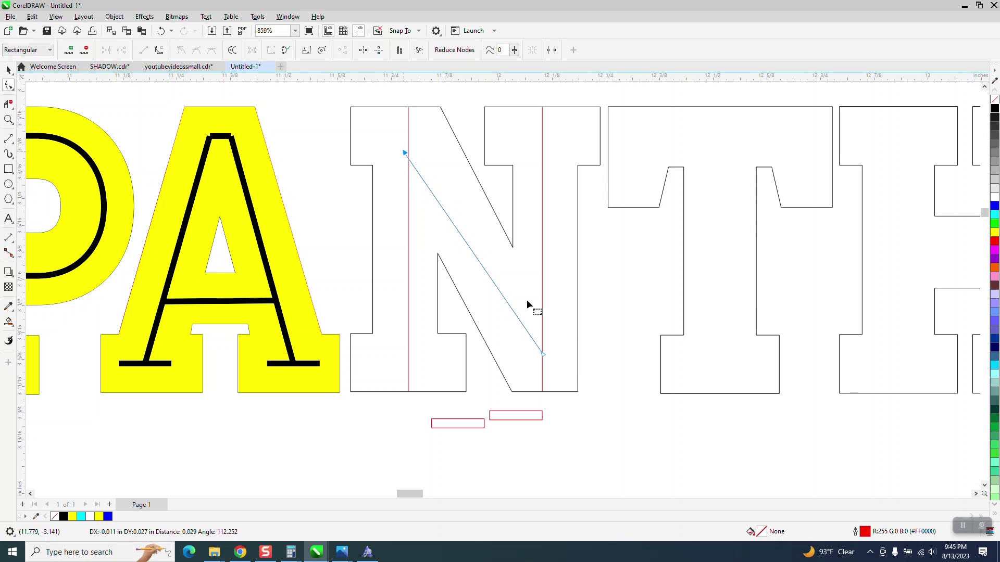
left_click(547, 354)
scroll(506, 344, "down", 3)
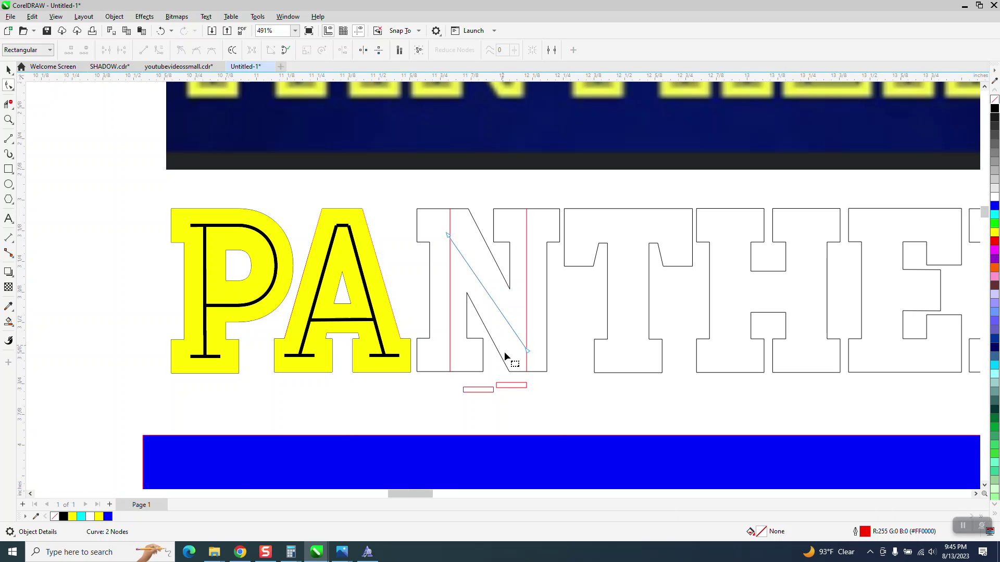
scroll(436, 308, "down", 2)
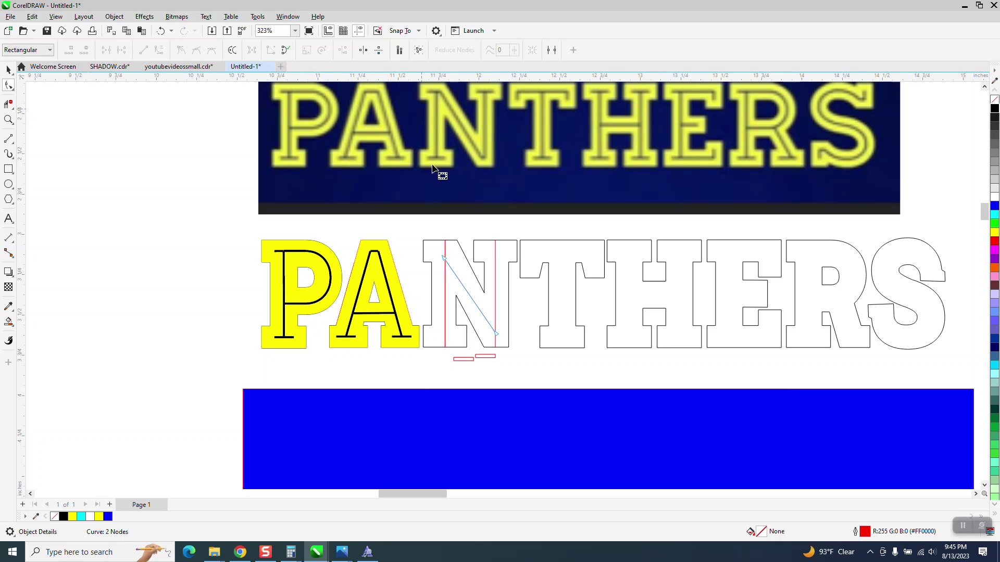
Place a small red serif bar in the N's lower-left foot
left_click(9, 119)
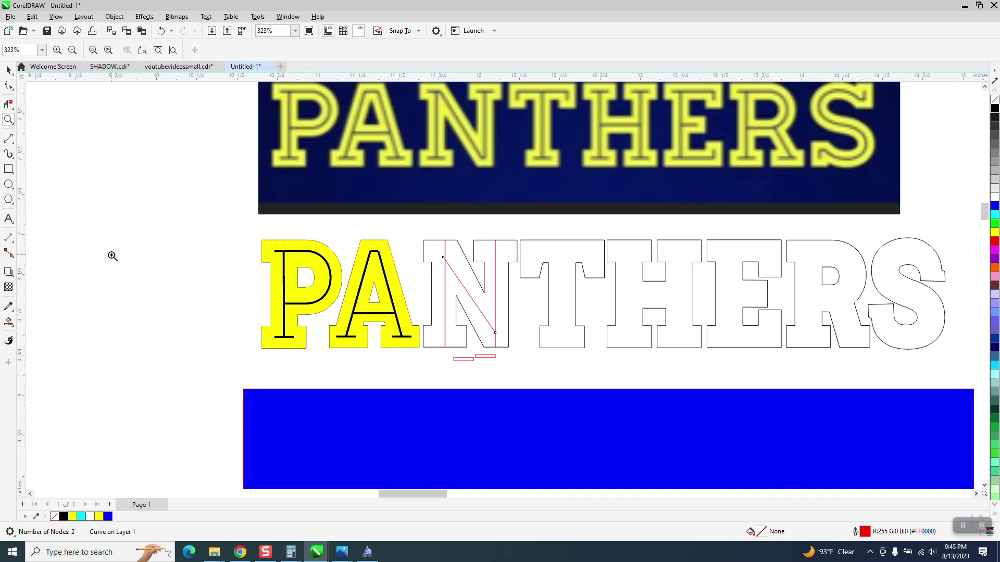
left_click(9, 70)
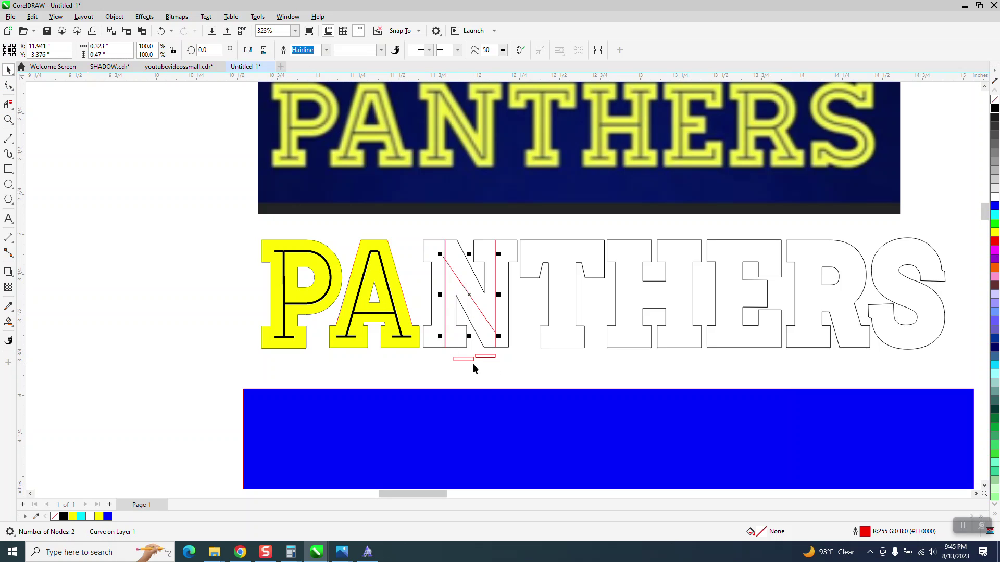
left_click_drag(464, 359, 446, 346)
left_click(7, 120)
left_click_drag(353, 287, 589, 391)
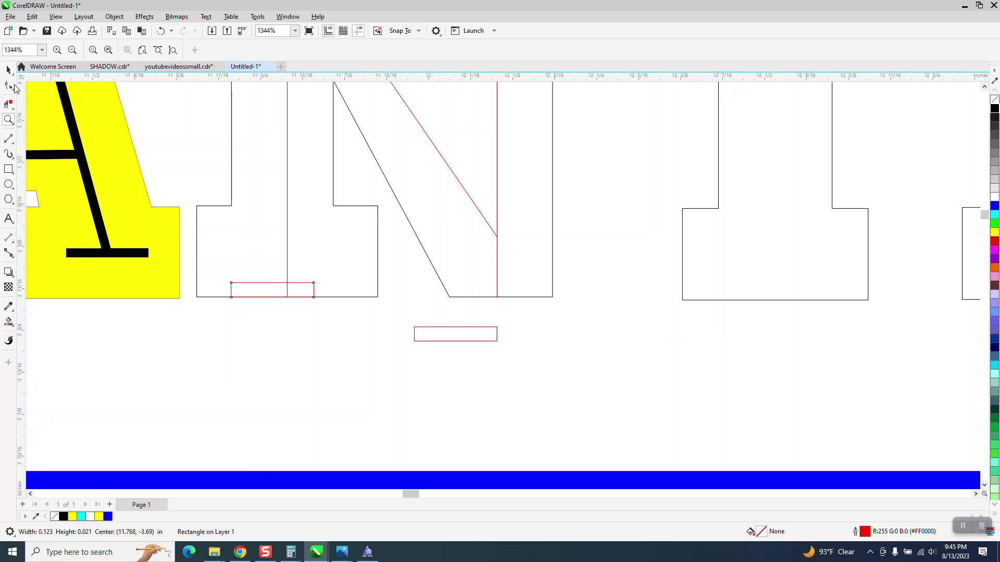
key("space")
left_click_drag(267, 286, 285, 252)
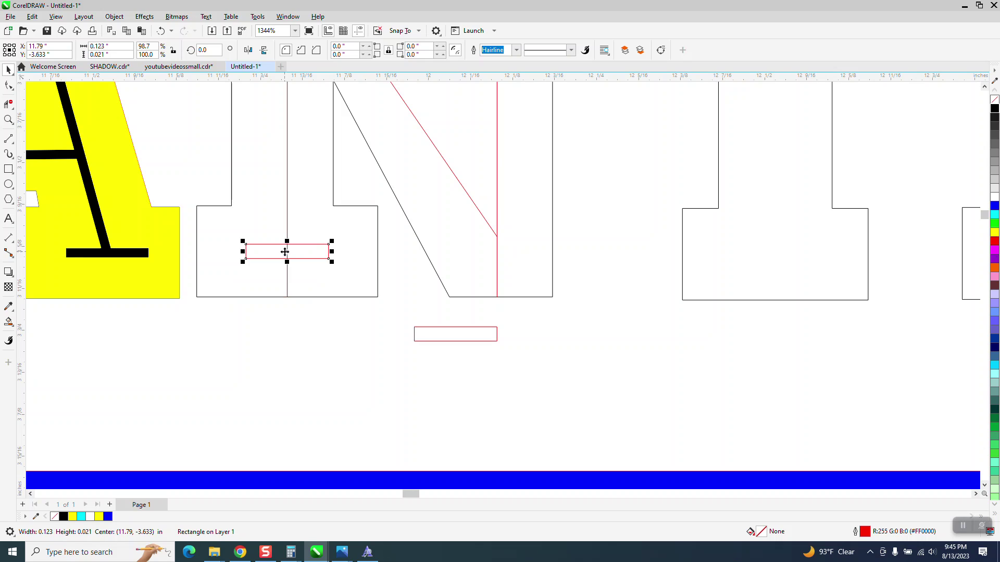
Draw horizontal inlines across the N's left foot and top, and place a bar at top-left
left_click(13, 146)
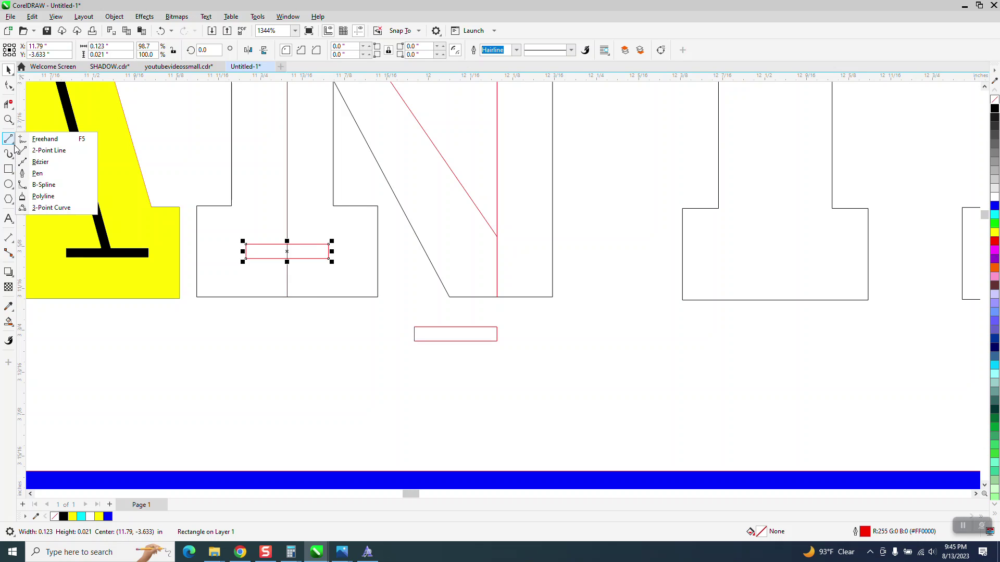
left_click(44, 151)
left_click_drag(197, 252, 378, 251)
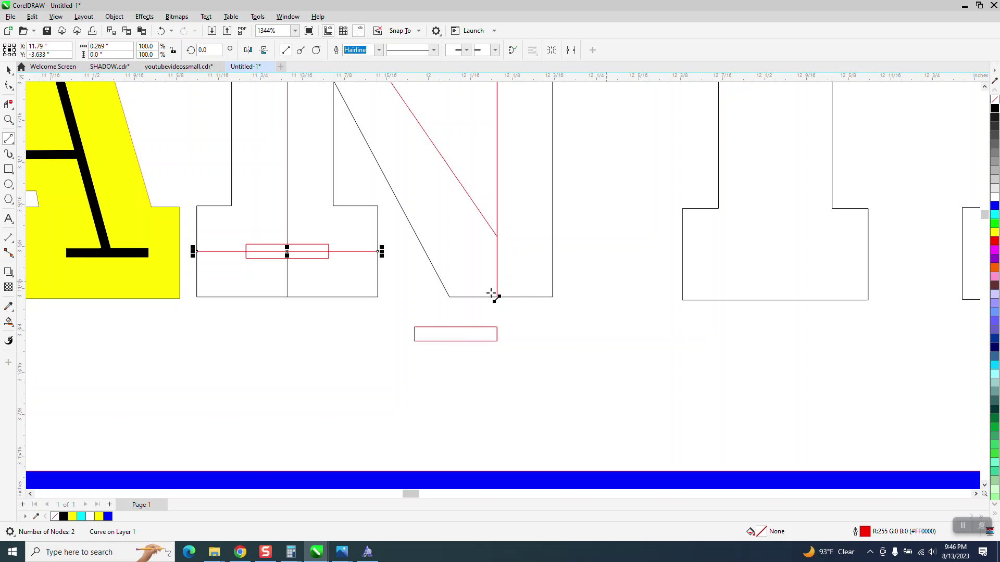
scroll(418, 469, "down", 3)
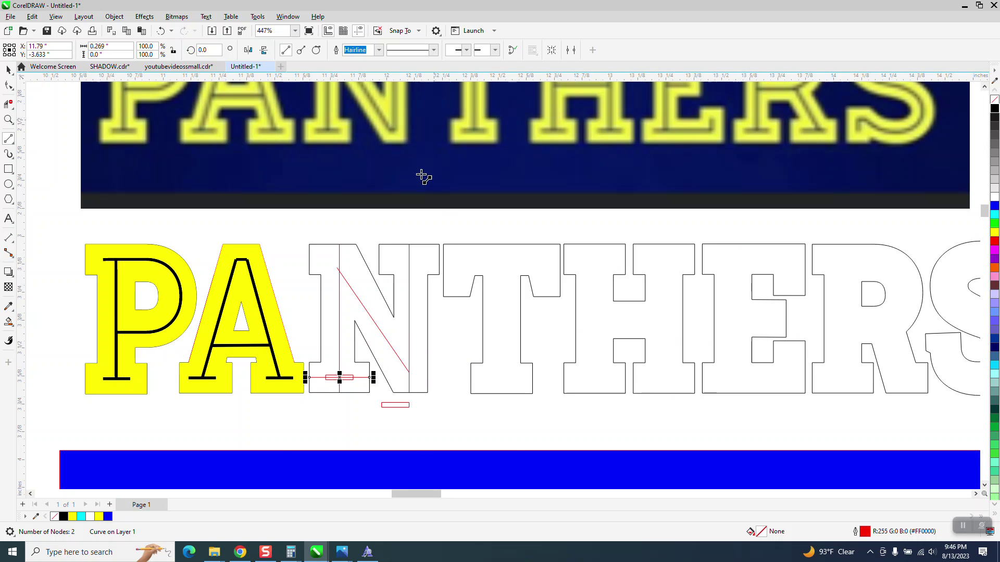
scroll(422, 333, "down", 1)
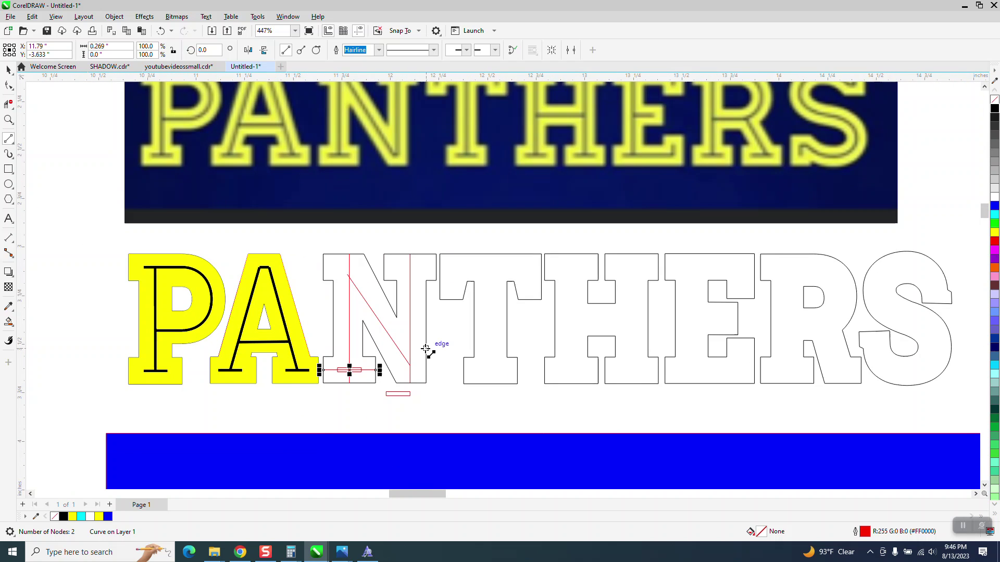
scroll(425, 350, "down", 1)
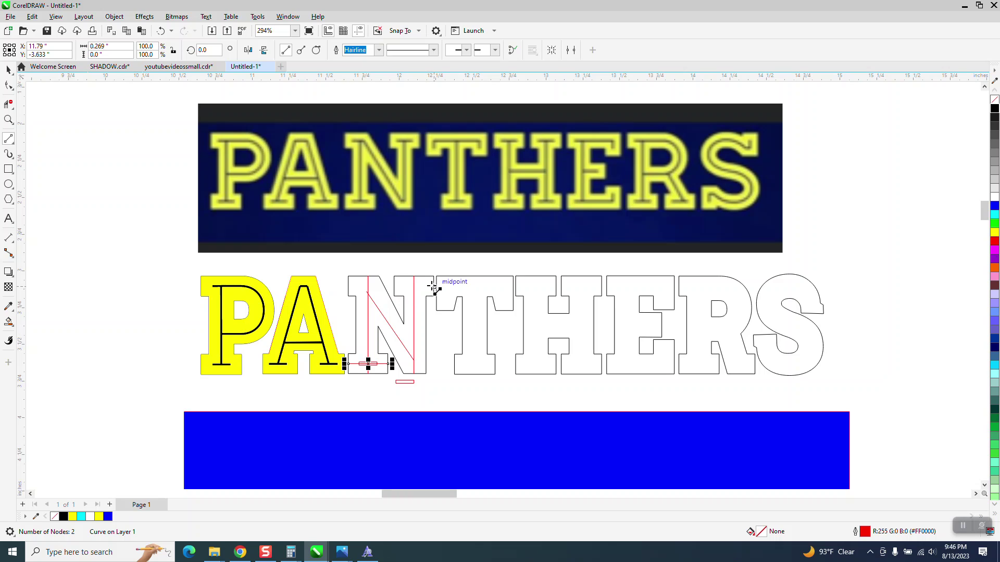
left_click_drag(433, 287, 348, 287)
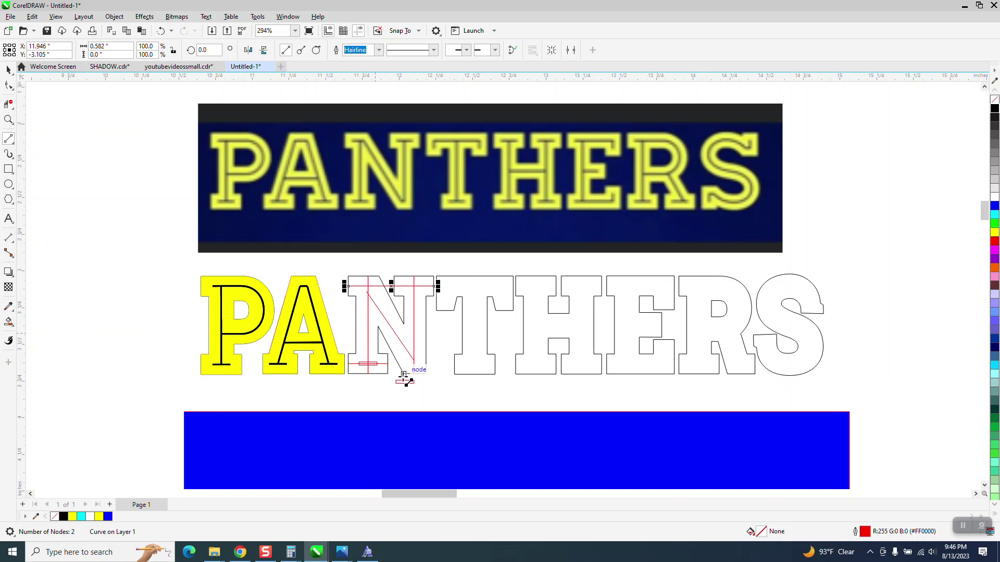
key("space")
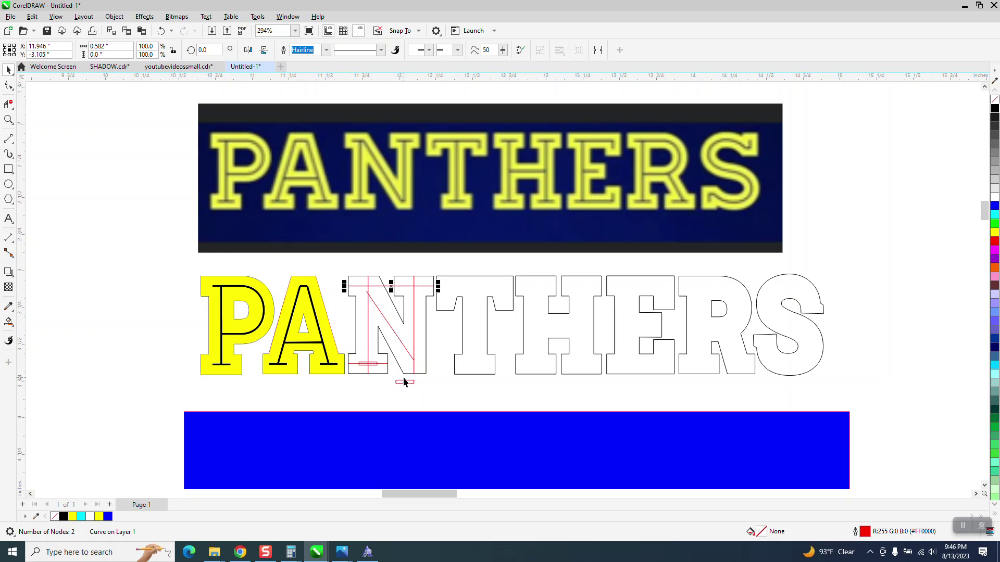
left_click_drag(407, 383, 371, 292)
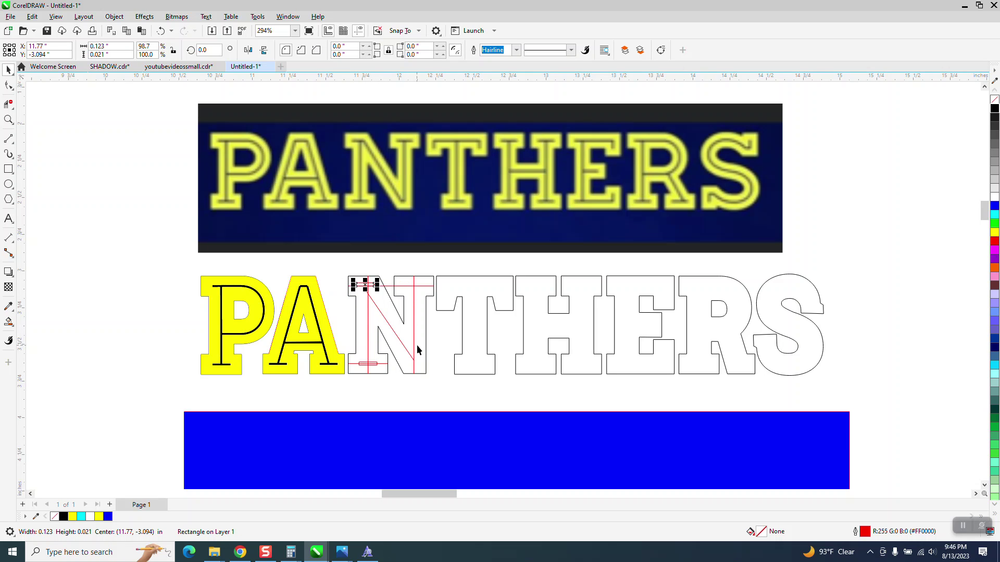
Snap the serif bar to the N's top-left crossing and copy it to the right stem
left_click(9, 120)
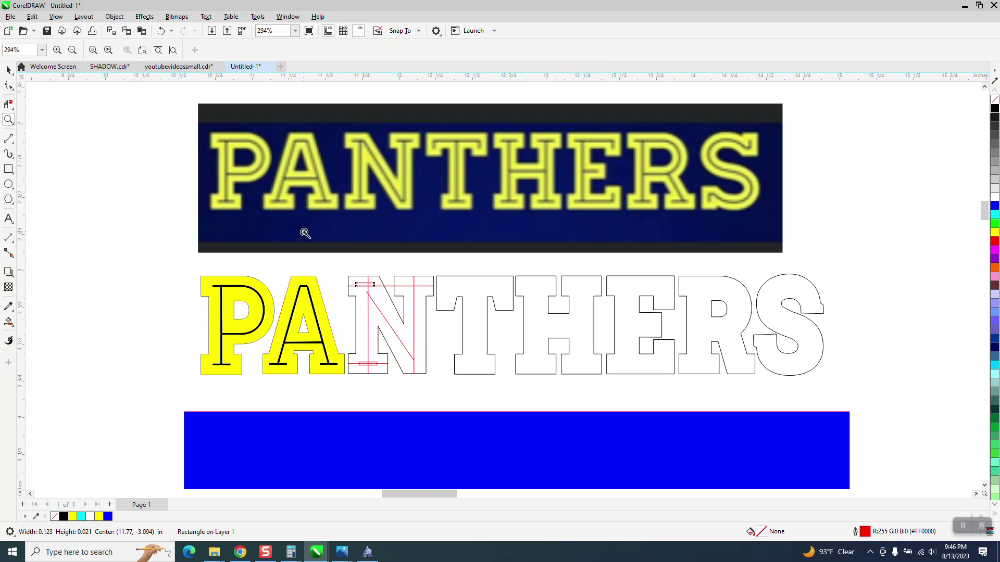
left_click_drag(309, 235, 582, 421)
key("space")
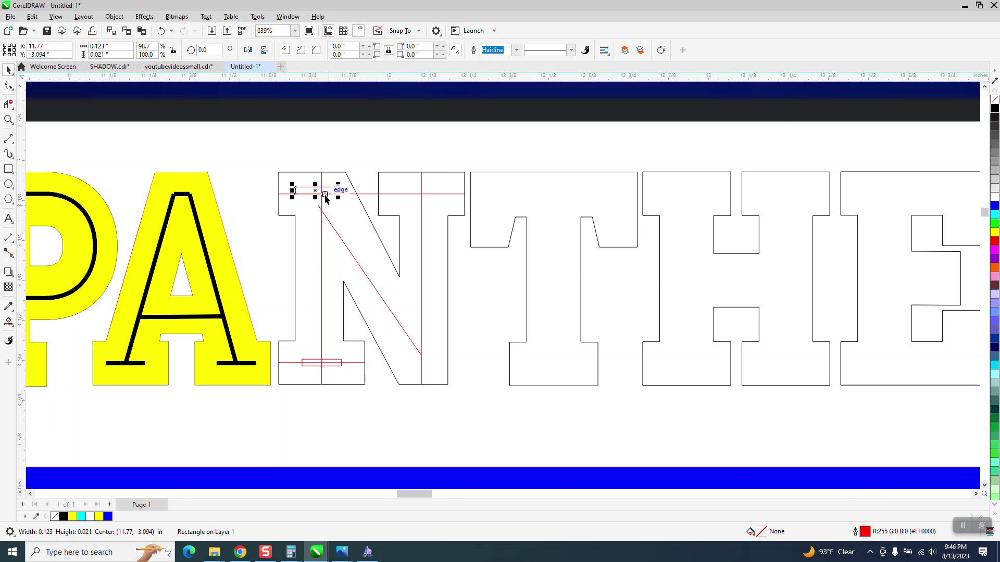
left_click_drag(317, 193, 322, 198)
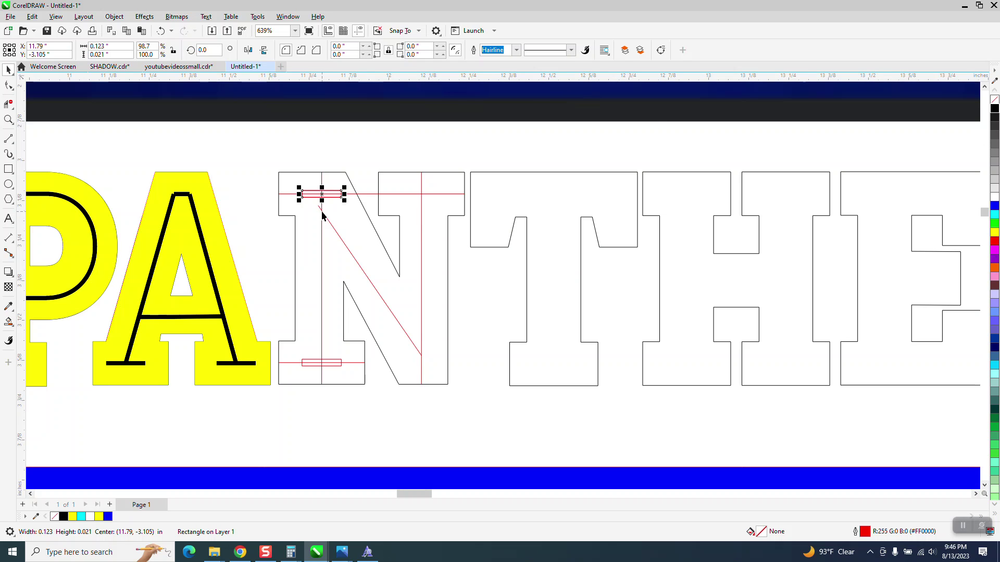
left_click_drag(321, 195, 423, 195)
left_click(8, 104)
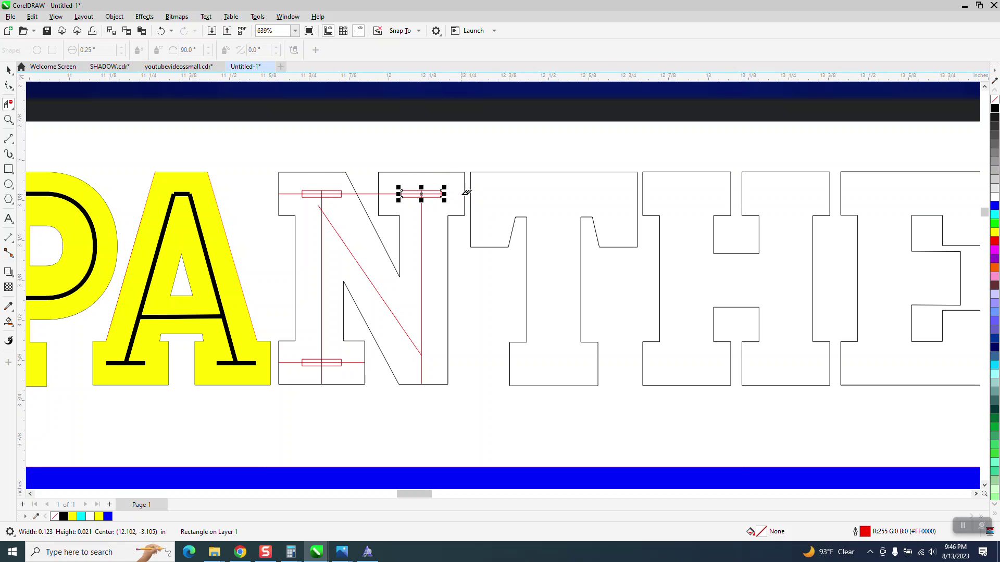
Erase the guide segments between the top serifs and beside the lower-left serif
left_click(382, 201)
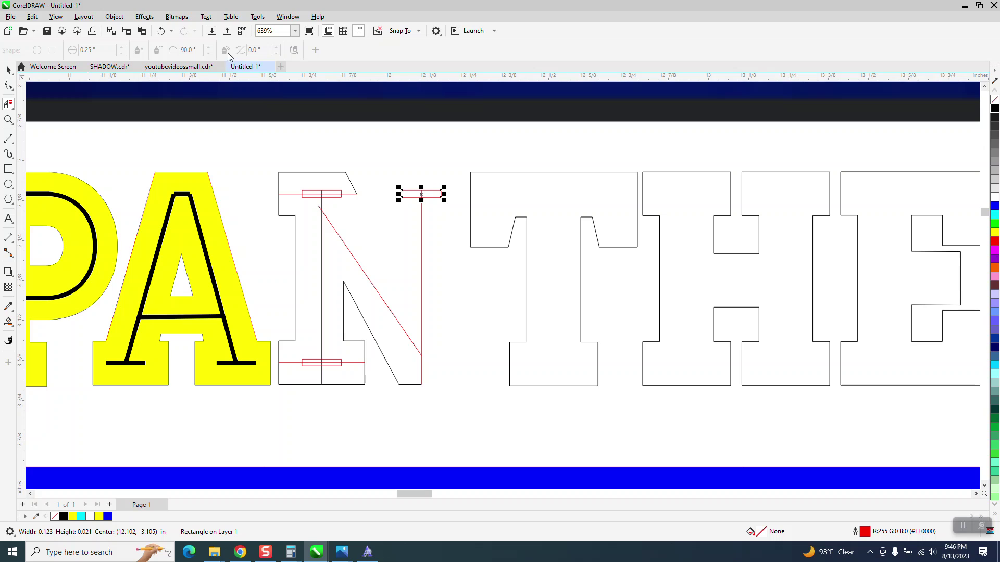
key("ctrl+z")
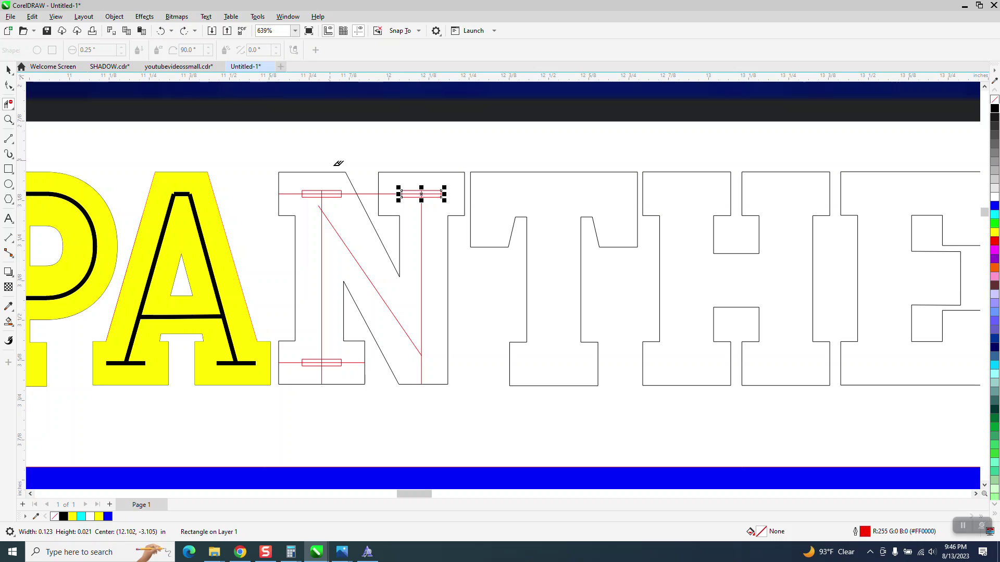
left_click(376, 195)
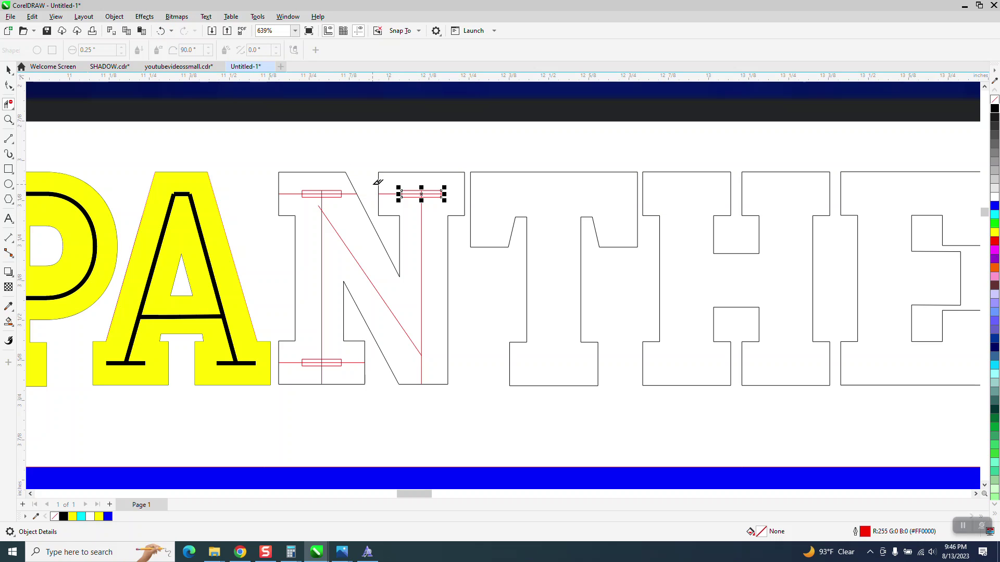
left_click(299, 194)
left_click(347, 195)
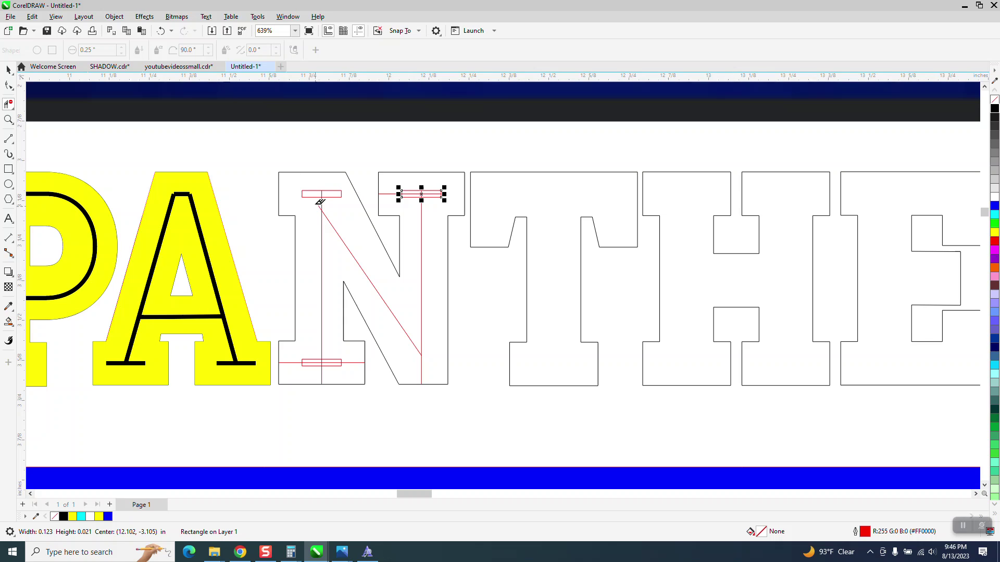
left_click(163, 32)
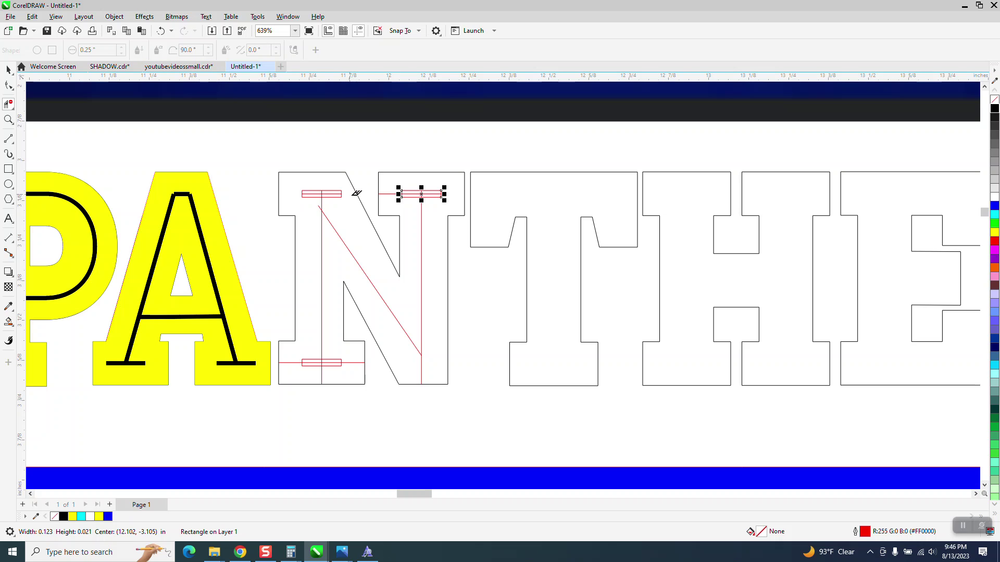
Snap the diagonal's top node to the top-left serif's centre
left_click(8, 119)
left_click_drag(270, 176, 452, 312)
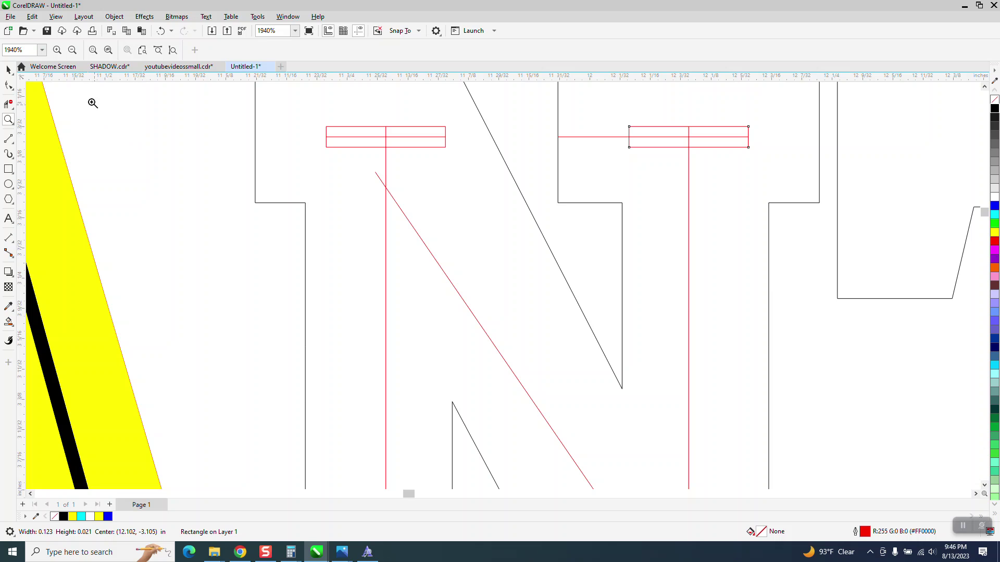
left_click(8, 87)
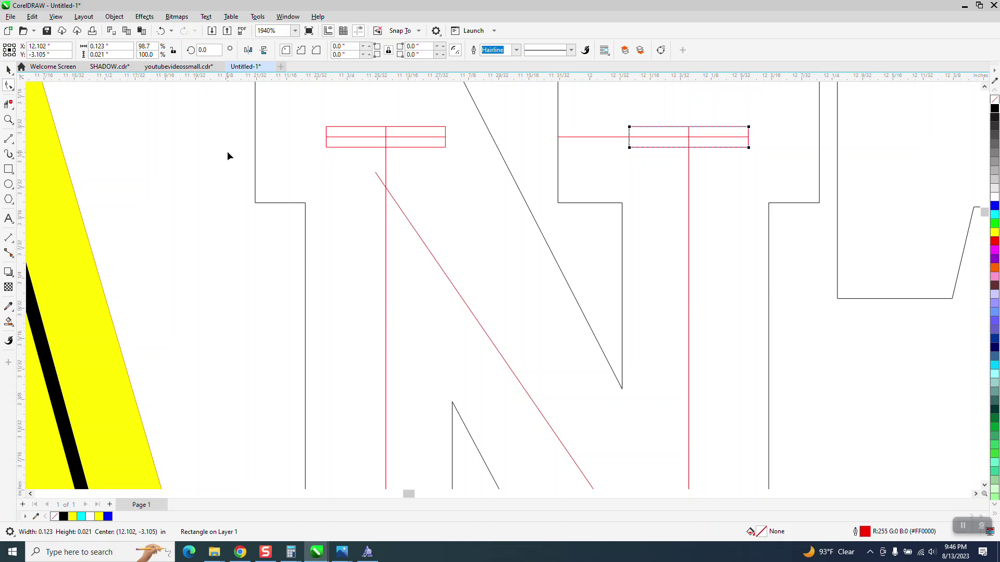
left_click(376, 172)
left_click_drag(377, 173, 386, 137)
scroll(320, 158, "down", 2)
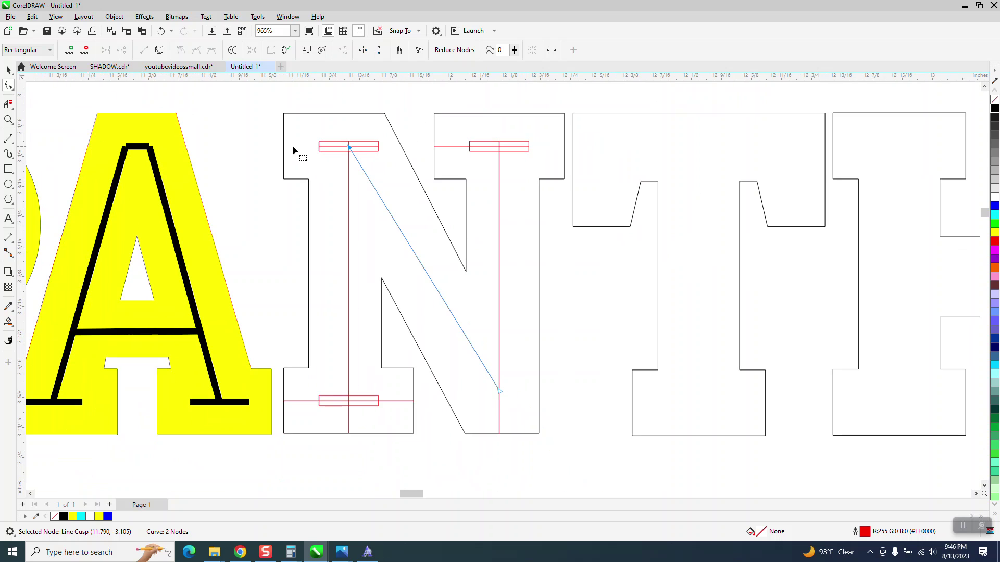
scroll(513, 324, "down", 2)
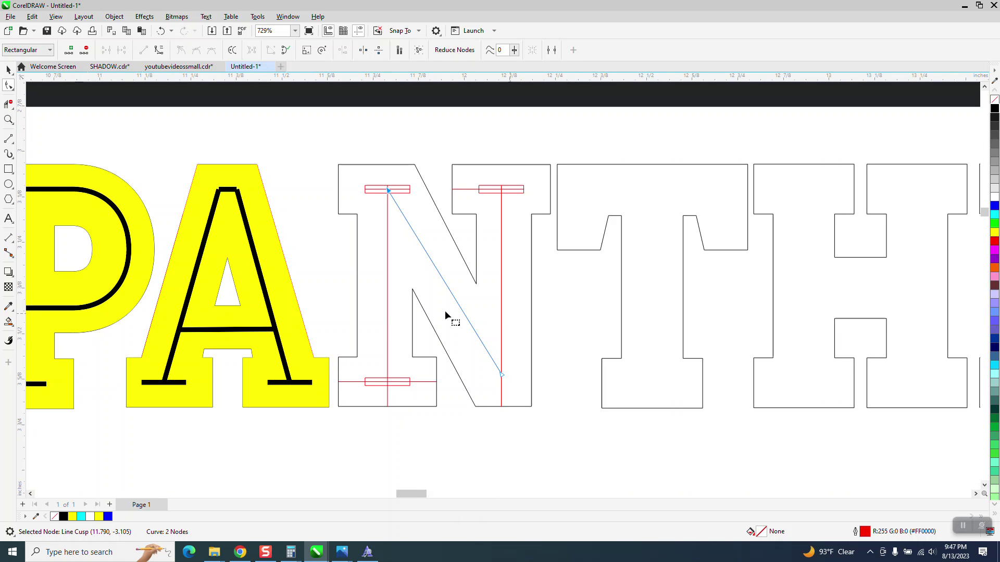
Erase the remaining stubs by the top-right and lower-left serifs and below the diagonal
left_click(8, 103)
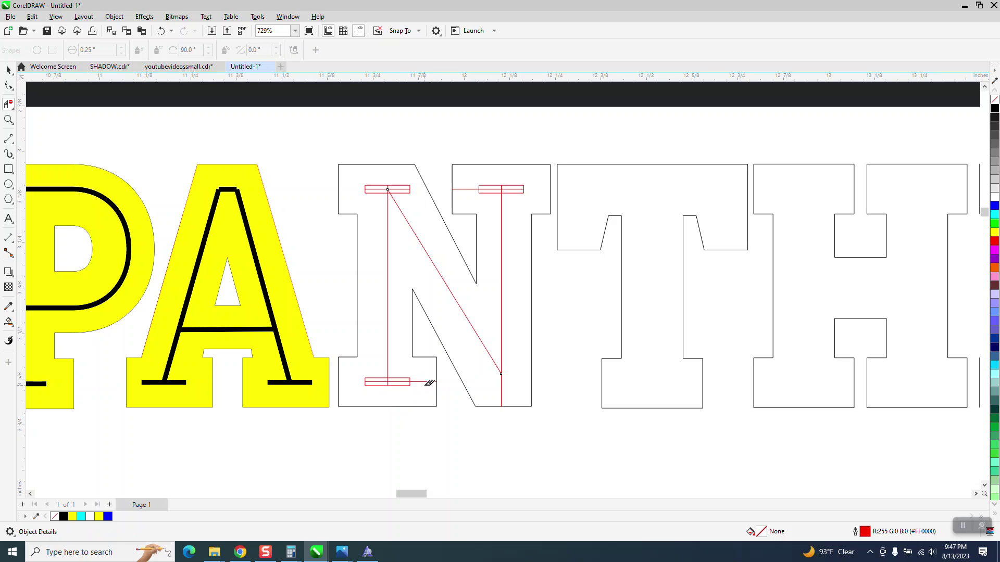
left_click_drag(463, 182, 469, 193)
left_click(425, 383)
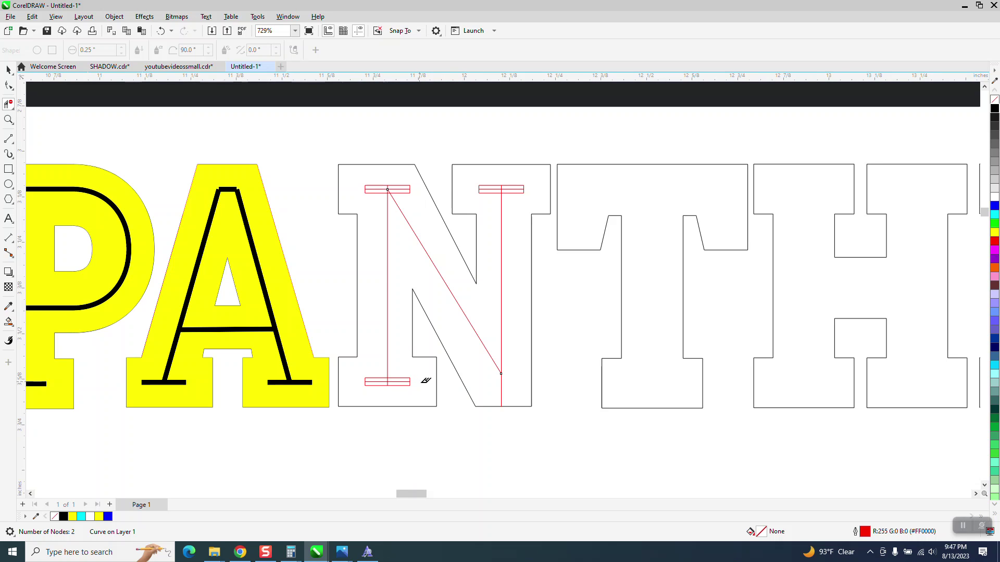
left_click(502, 385)
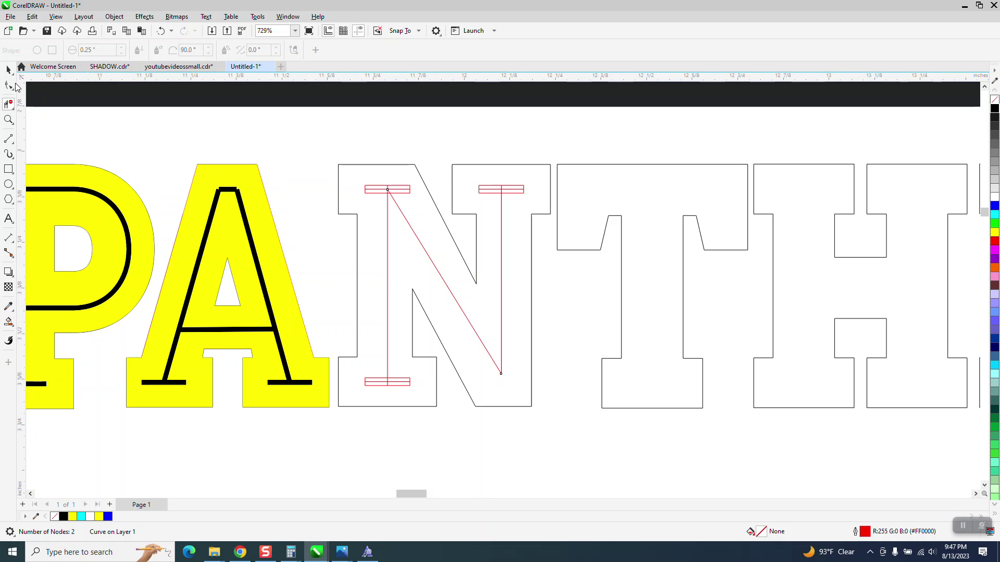
key("space")
Nudge the PANTHERS outline down and drag the three serif boxes off the N
left_click(353, 180)
key("Down")
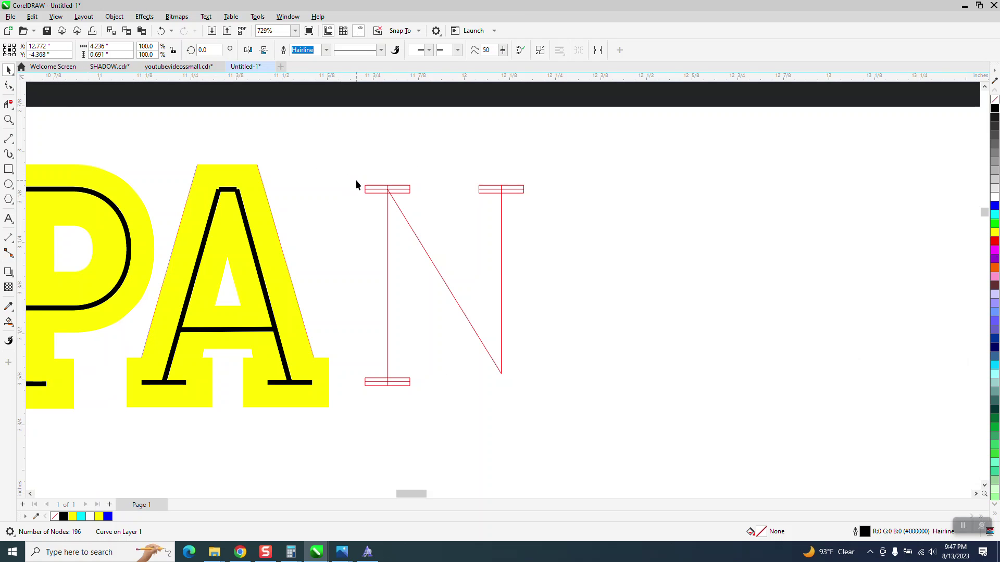
left_click(409, 193)
left_click_drag(384, 189, 621, 141)
left_click_drag(515, 193, 677, 176)
left_click_drag(410, 378, 728, 236)
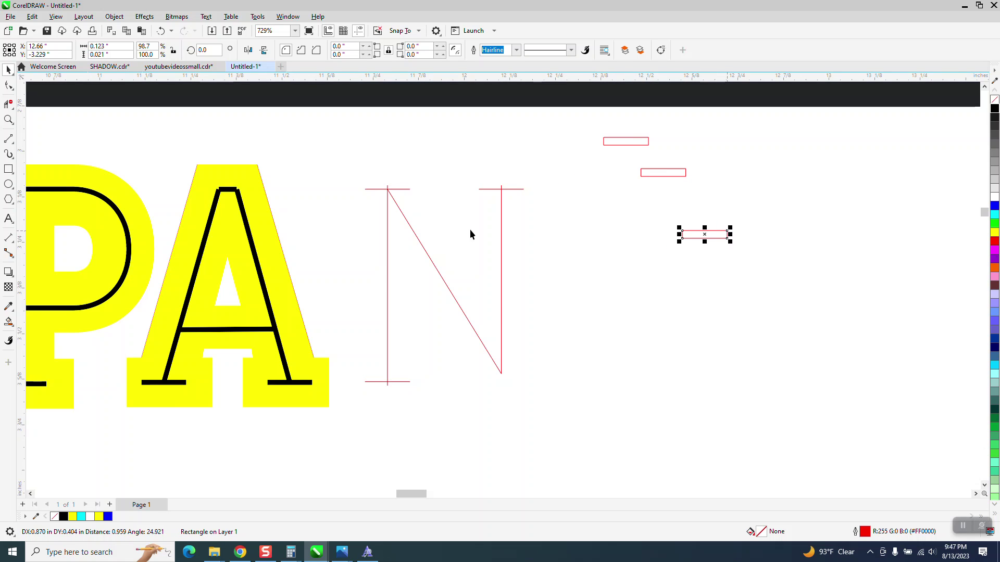
left_click(9, 104)
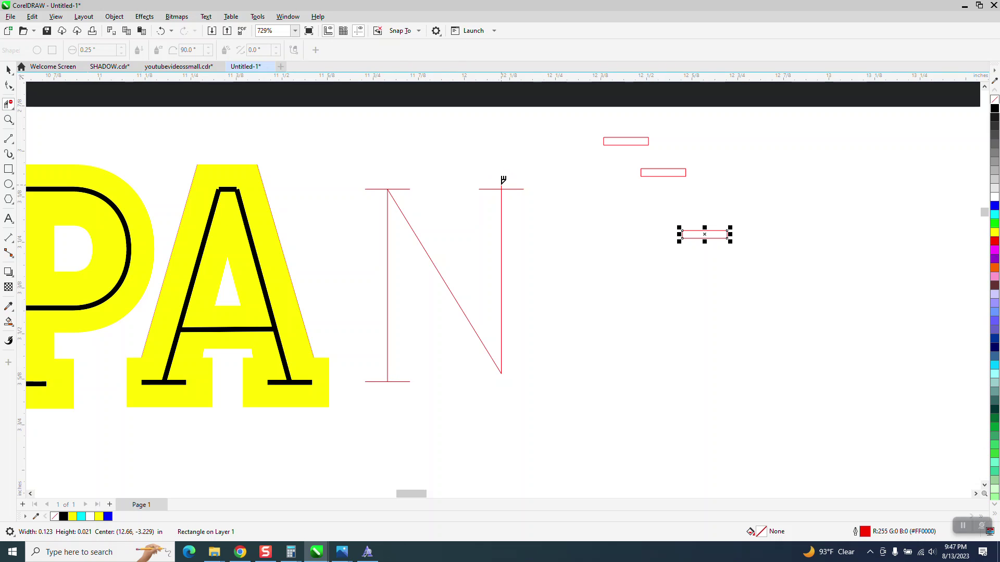
key("space")
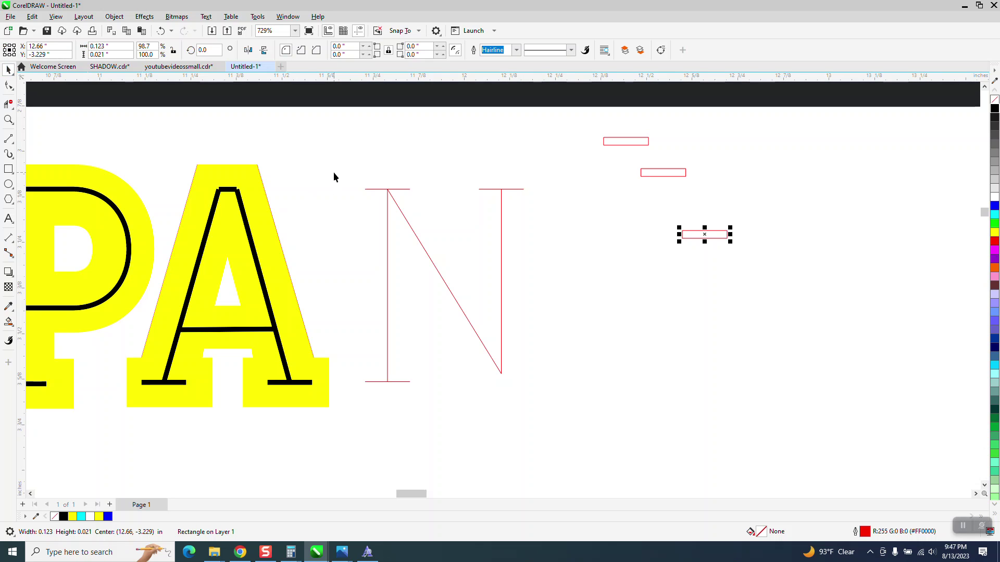
Combine the N's five red parts into one curve with a 1.0 pt black outline
left_click_drag(334, 172, 587, 430)
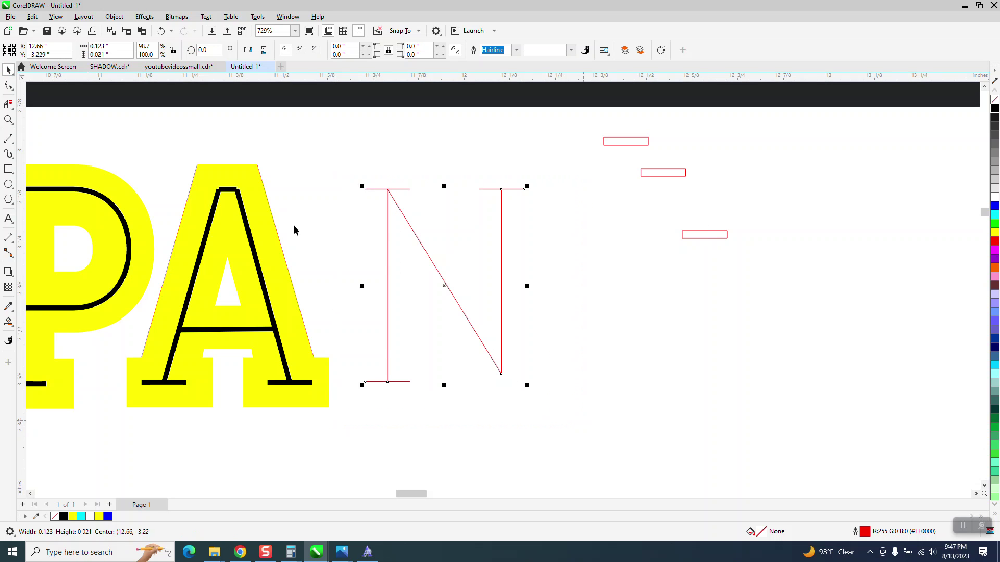
left_click(115, 18)
left_click(148, 248)
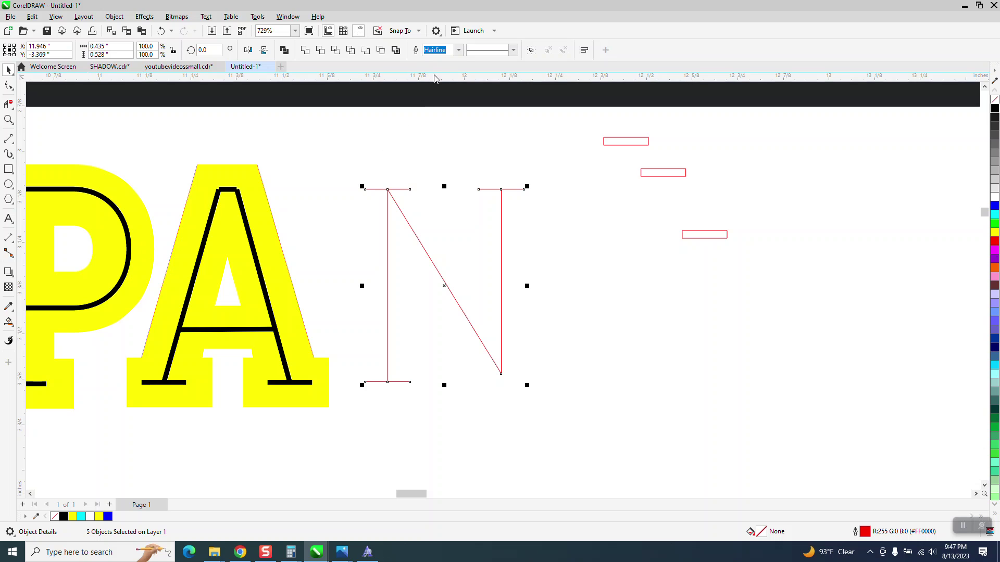
left_click(326, 50)
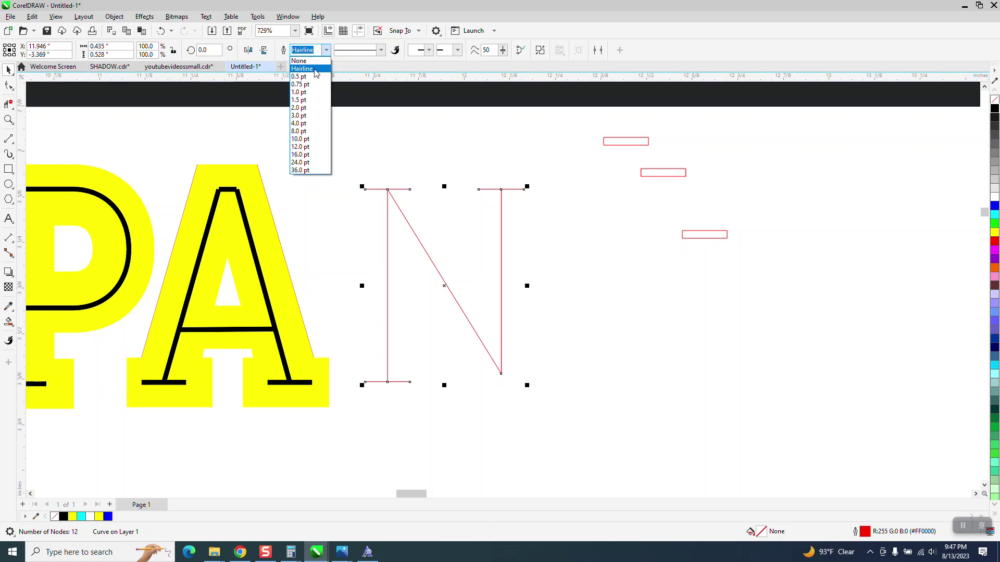
left_click(301, 93)
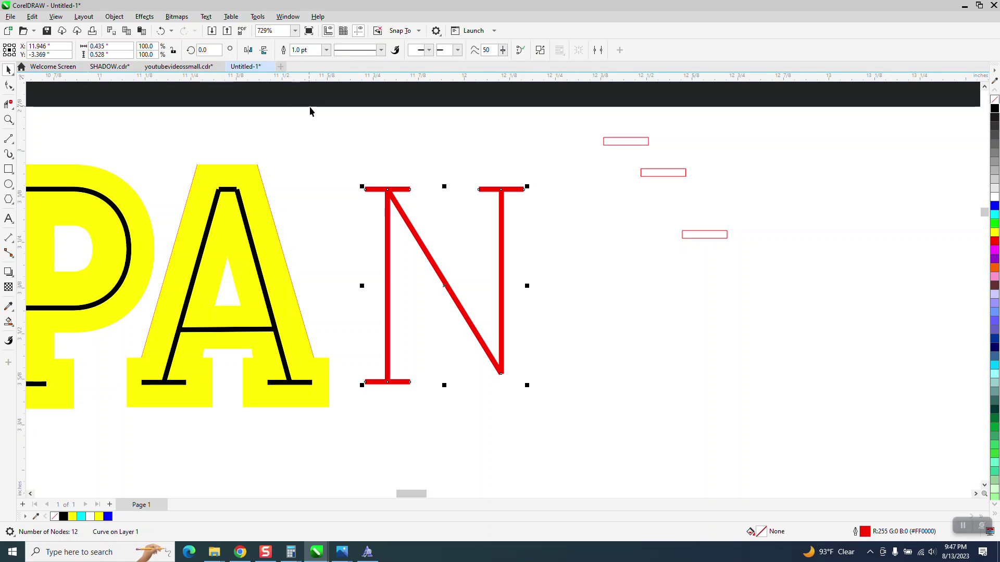
right_click(994, 108)
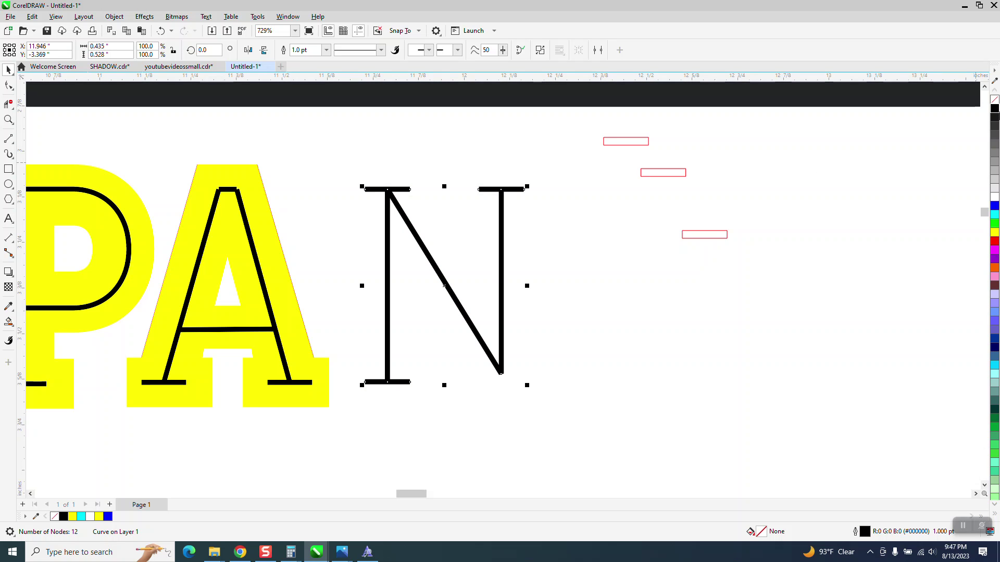
scroll(711, 240, "down", 2)
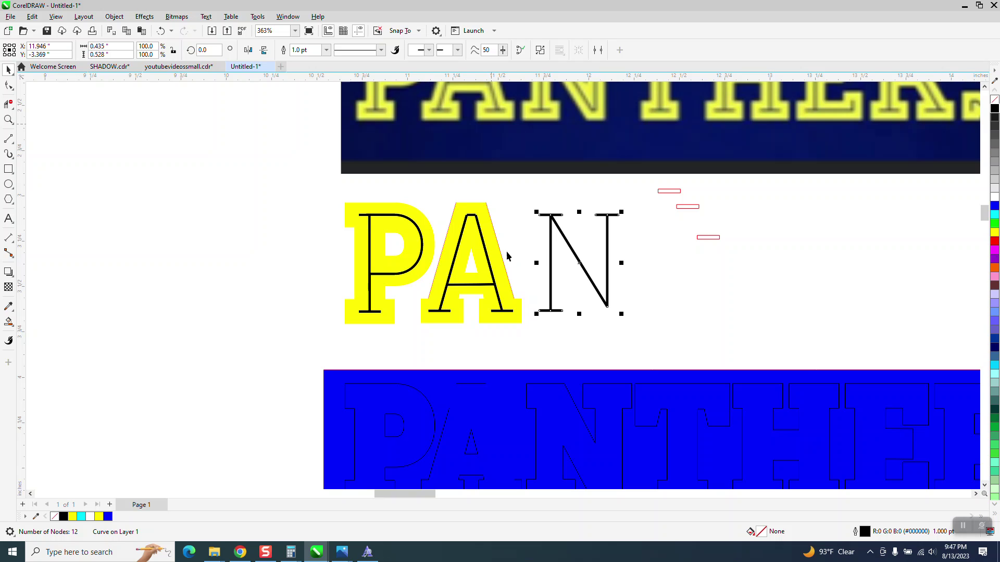
Test the outline's position over PA, then convert the N's stroke to an object
scroll(425, 337, "down", 1)
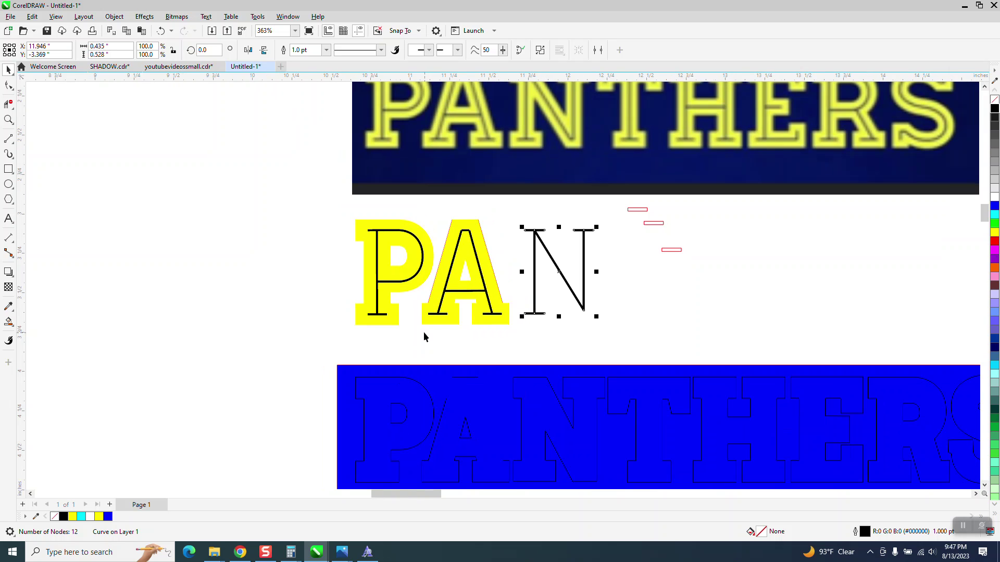
left_click(562, 423)
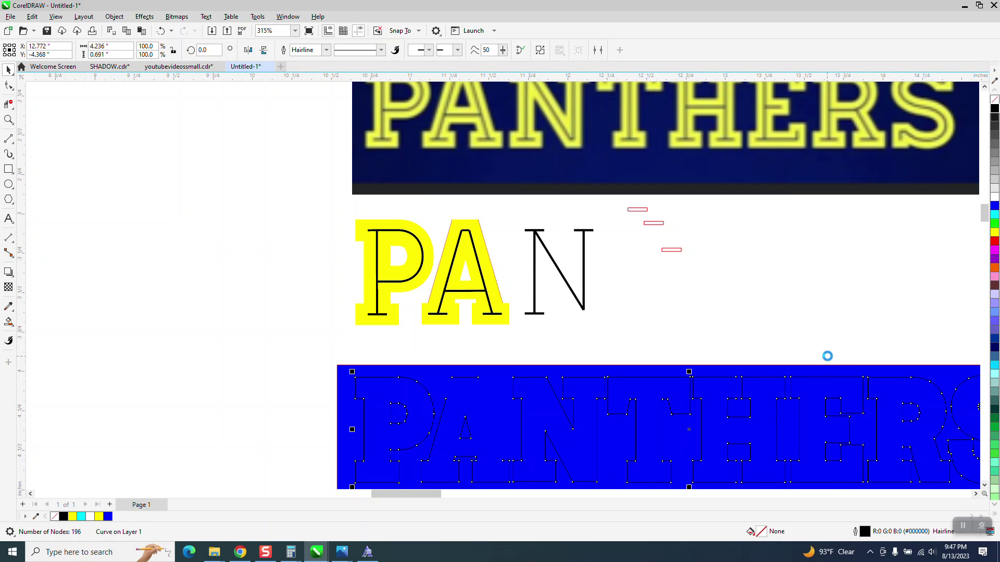
key("Up")
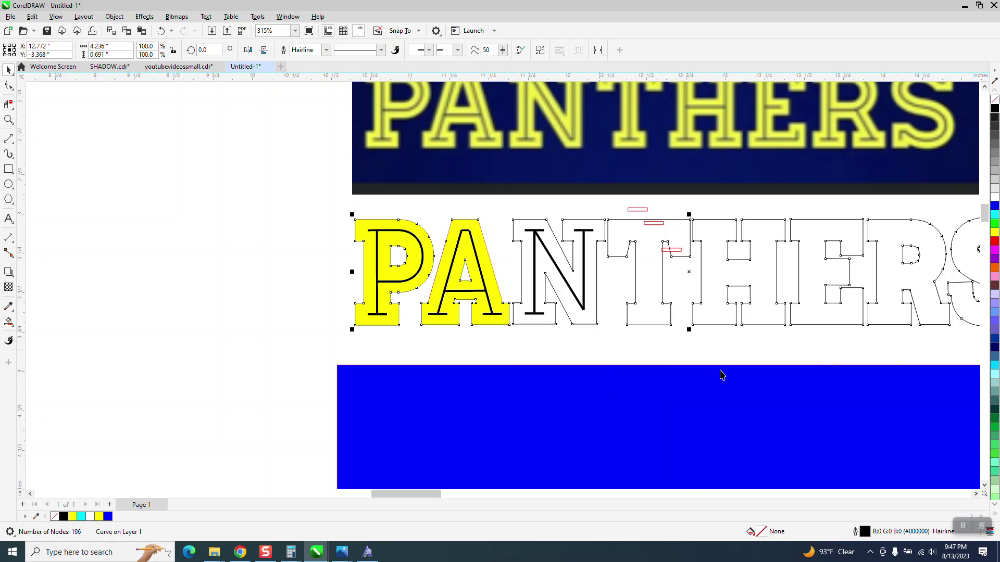
key("Down")
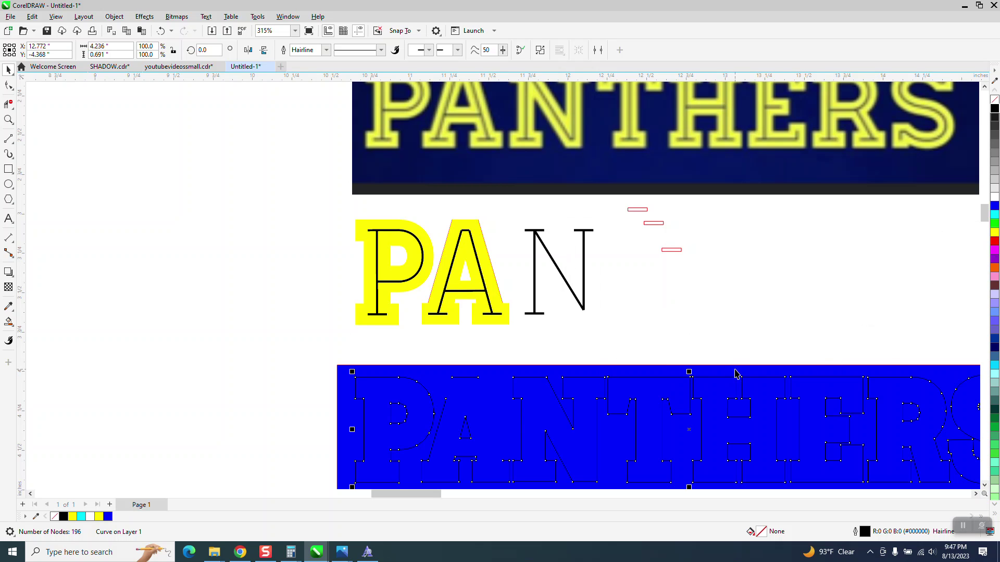
left_click(582, 307)
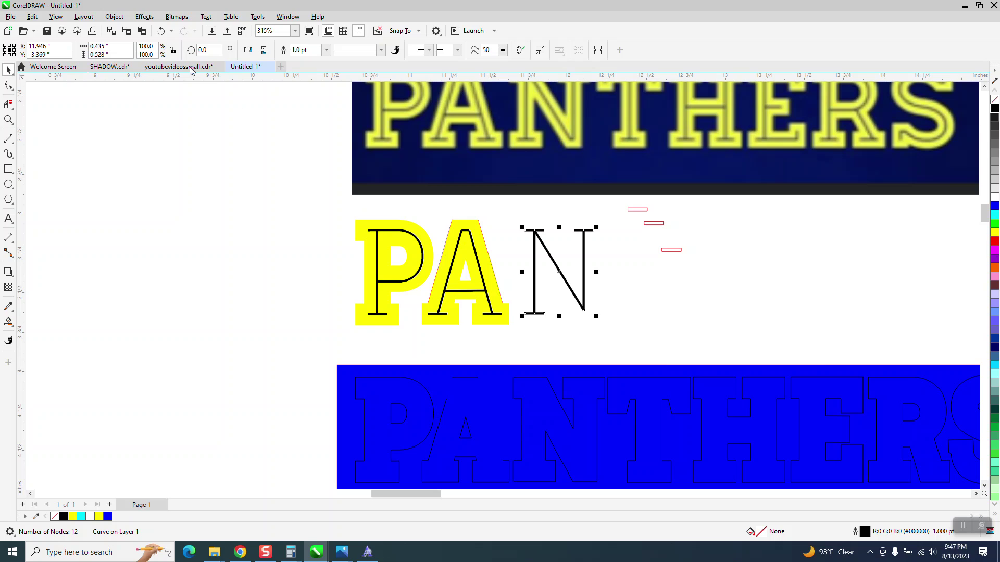
left_click(110, 17)
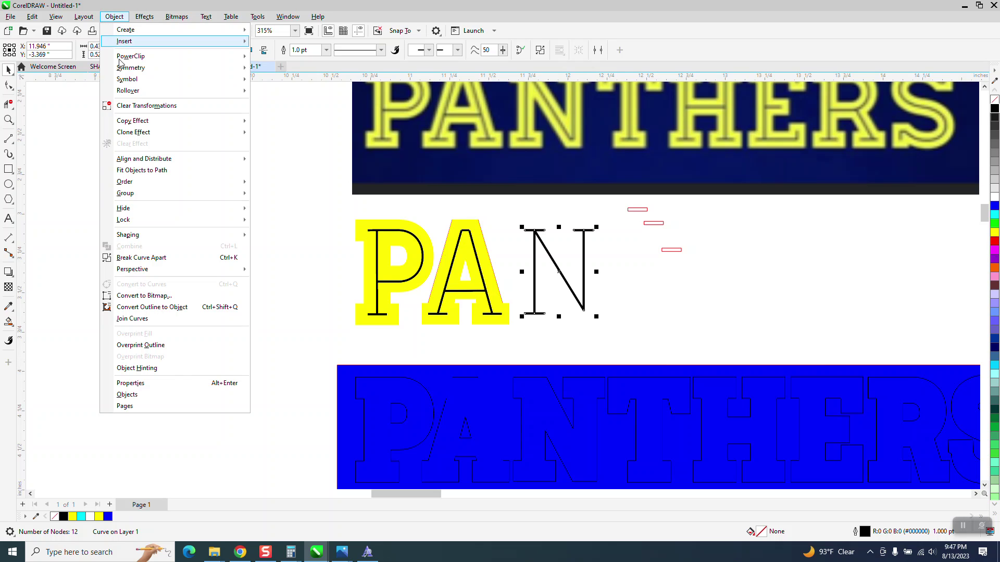
left_click(165, 308)
Move the outline over PAN, try a yellow Smart Fill on the N, then undo both
left_click(547, 464, "shift")
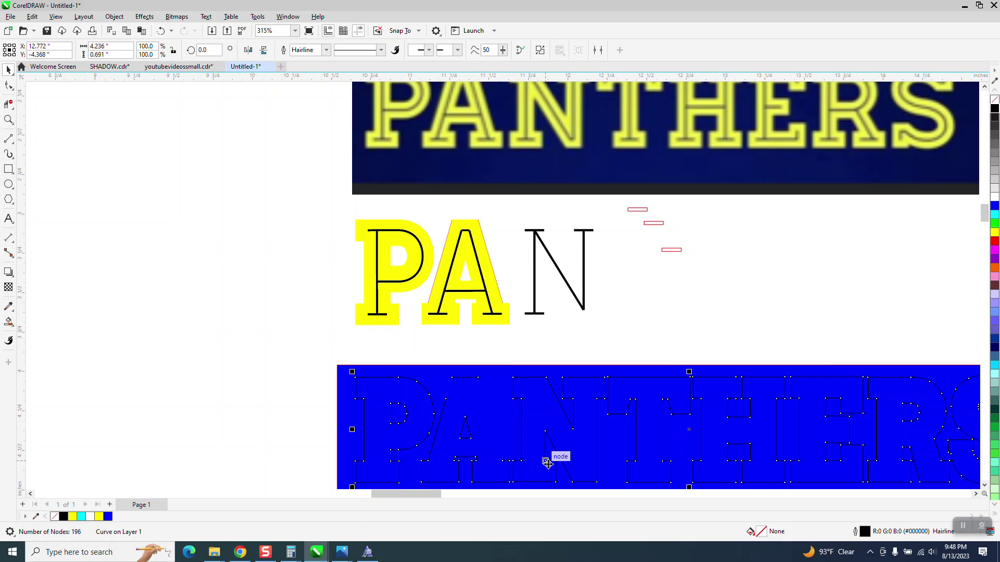
key("e")
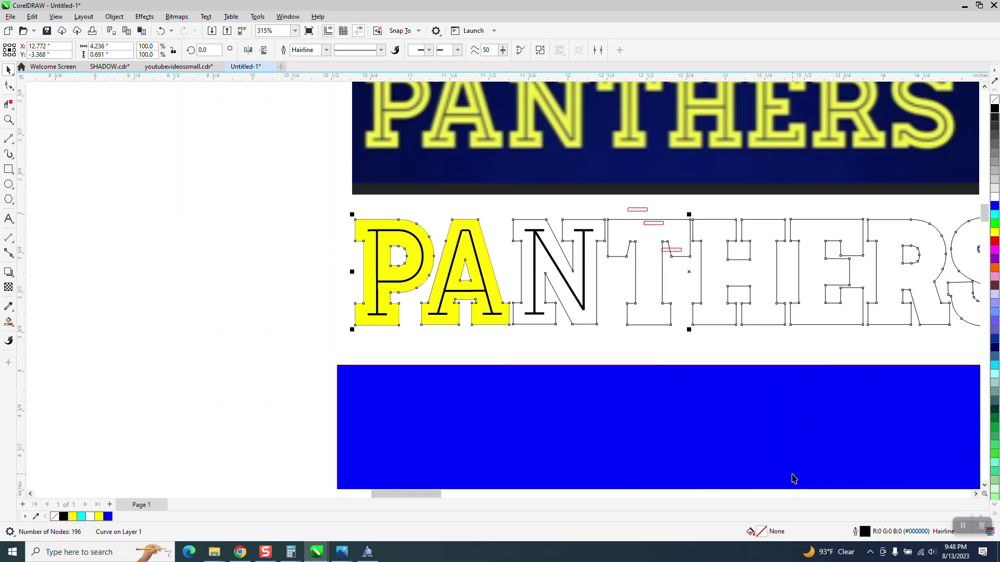
left_click(8, 322)
left_click(529, 266)
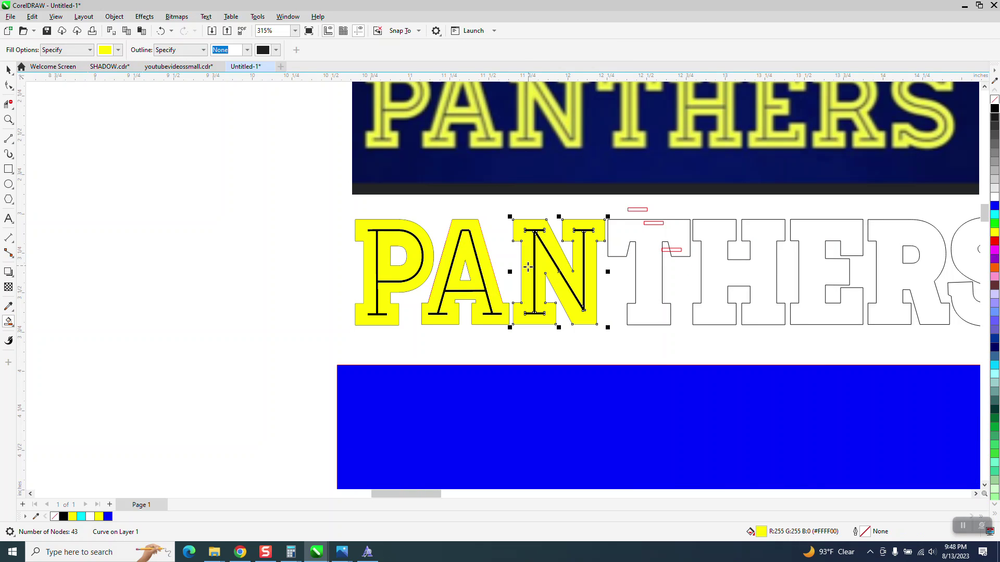
left_click(162, 31)
left_click(162, 31)
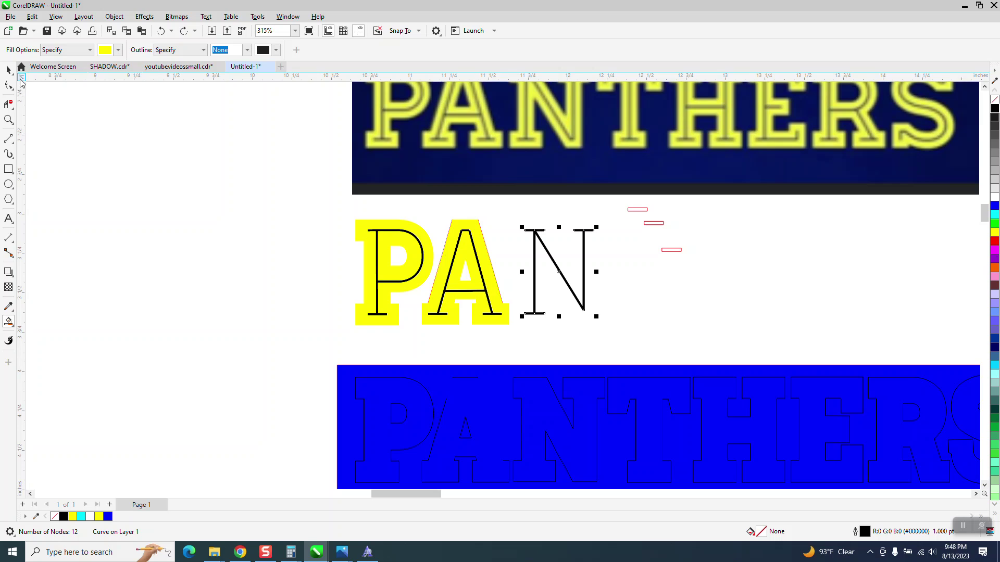
left_click(163, 30)
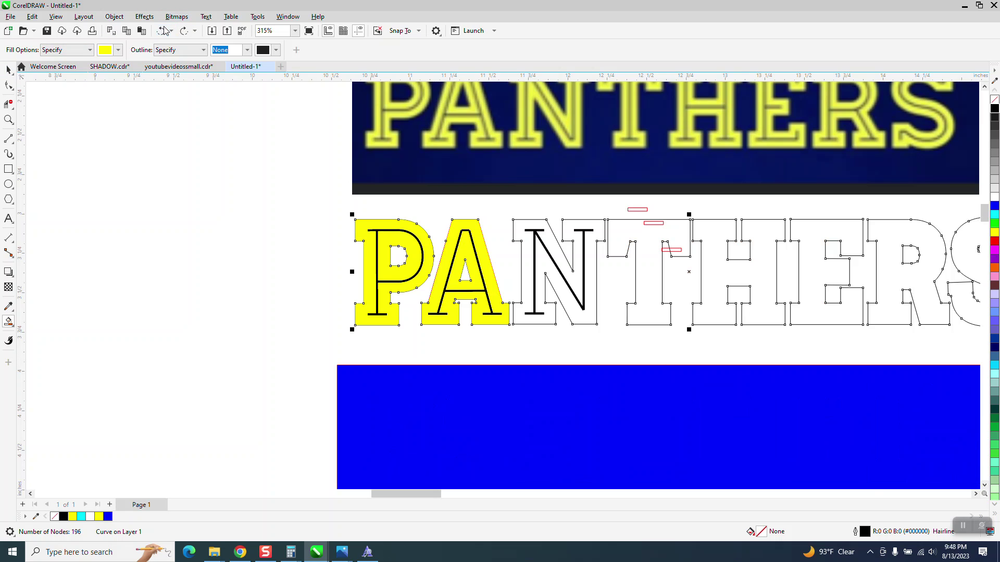
left_click(162, 31)
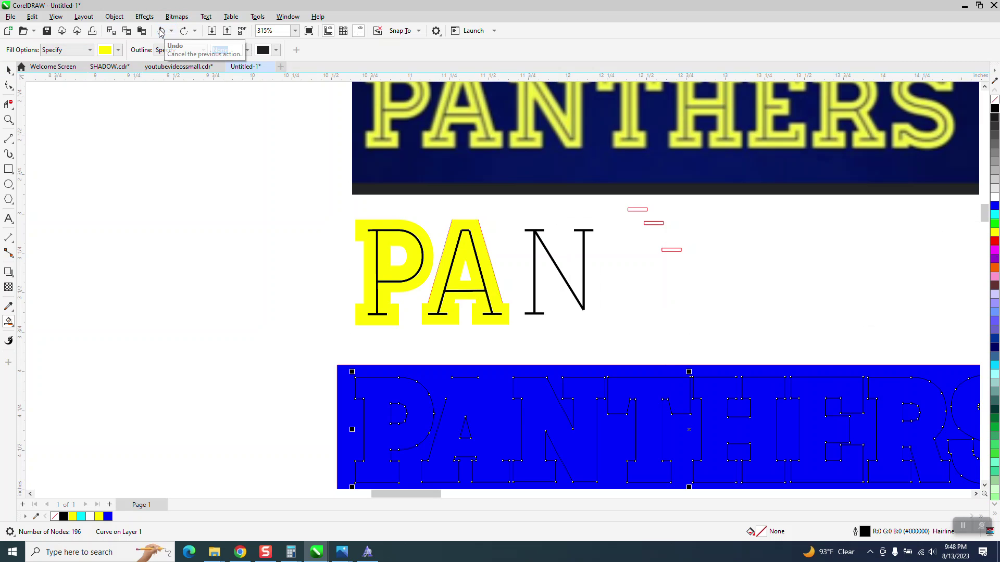
left_click(162, 32)
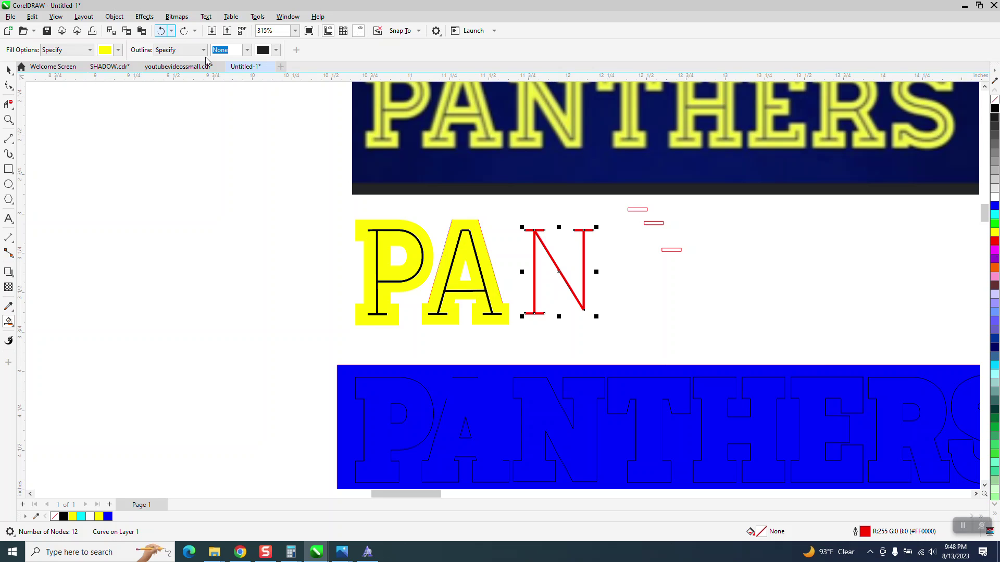
left_click(165, 31)
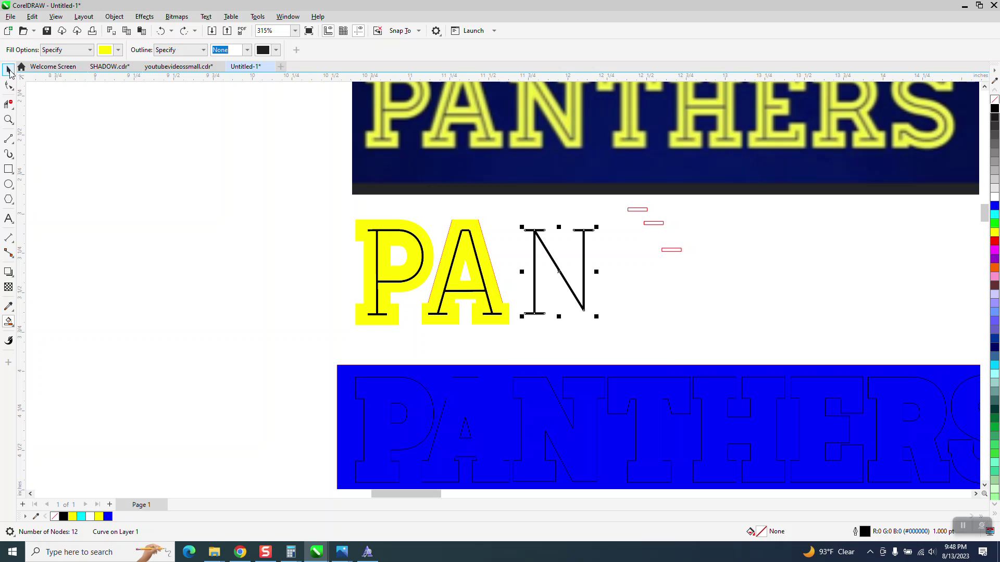
left_click(9, 69)
left_click(436, 390)
key("Up")
key("Up")
key("Up")
key("Up")
key("Up")
key("Up")
key("Up")
key("Up")
key("Up")
key("Up")
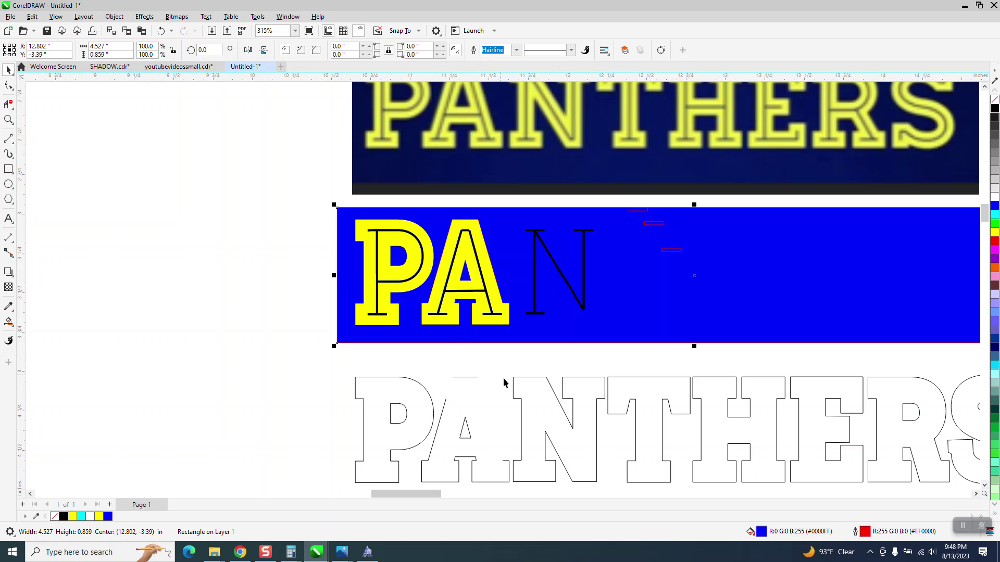
left_click(527, 379)
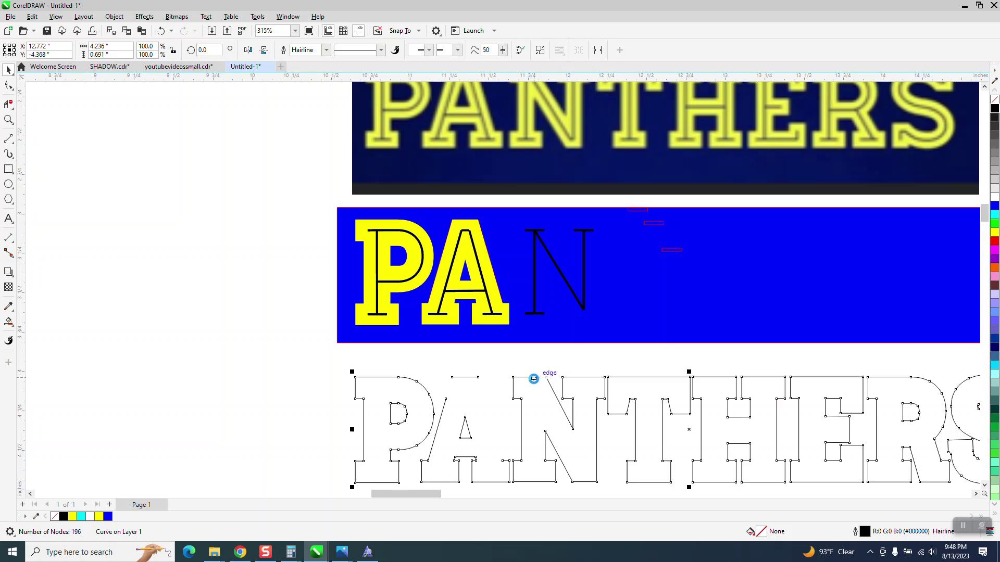
key("Up")
key("Up")
key("Up")
key("Up")
key("Up")
key("Up")
key("Up")
key("Up")
key("Up")
key("Up")
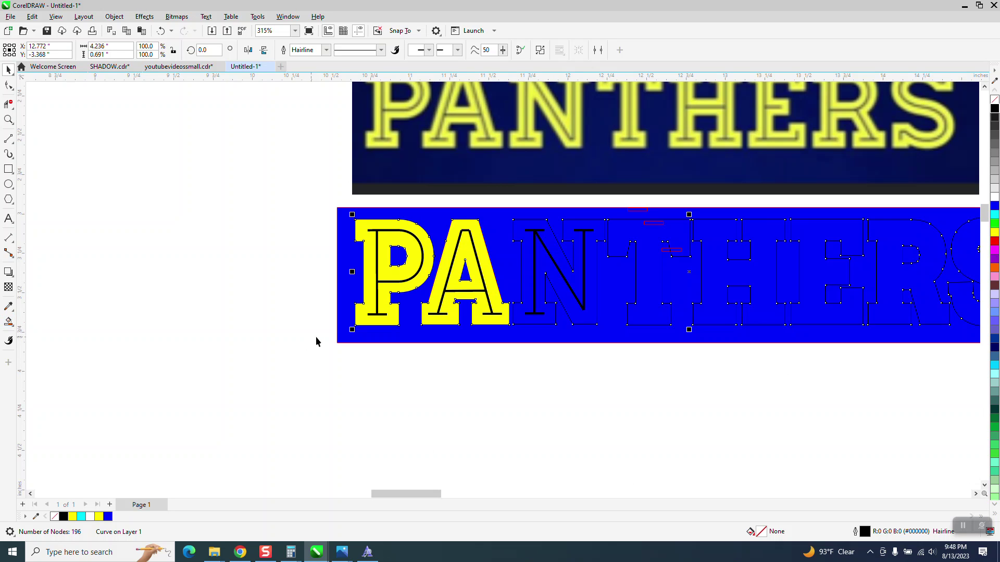
left_click(342, 339)
key("Down")
key("Down")
key("Down")
key("Down")
key("Down")
key("Down")
key("Down")
key("Down")
key("Down")
key("Down")
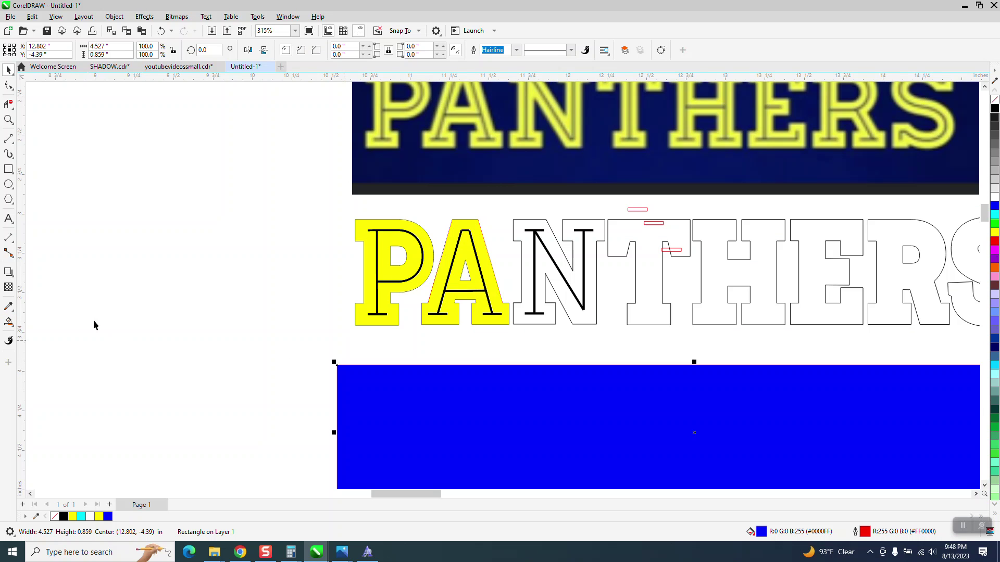
left_click(9, 322)
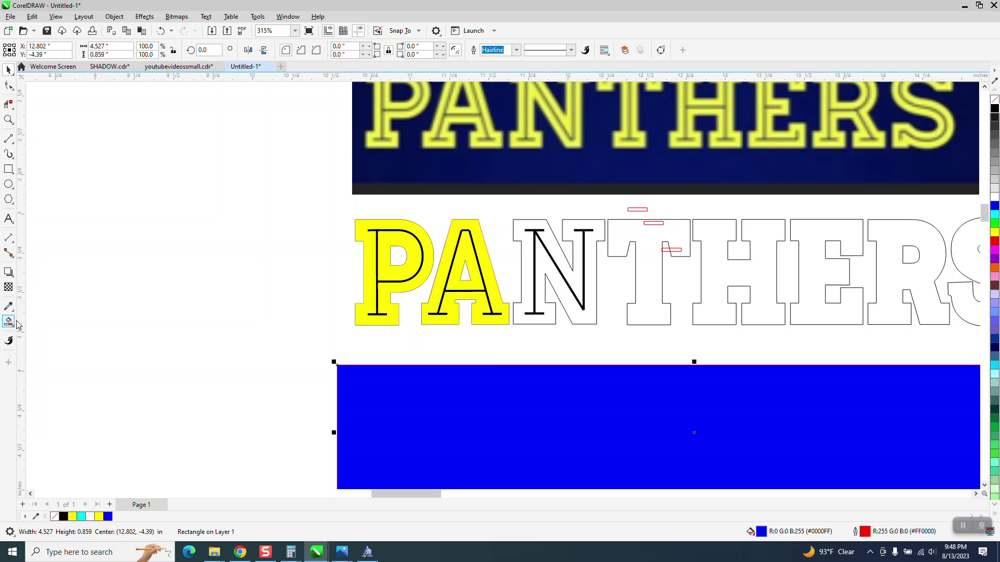
left_click(544, 309)
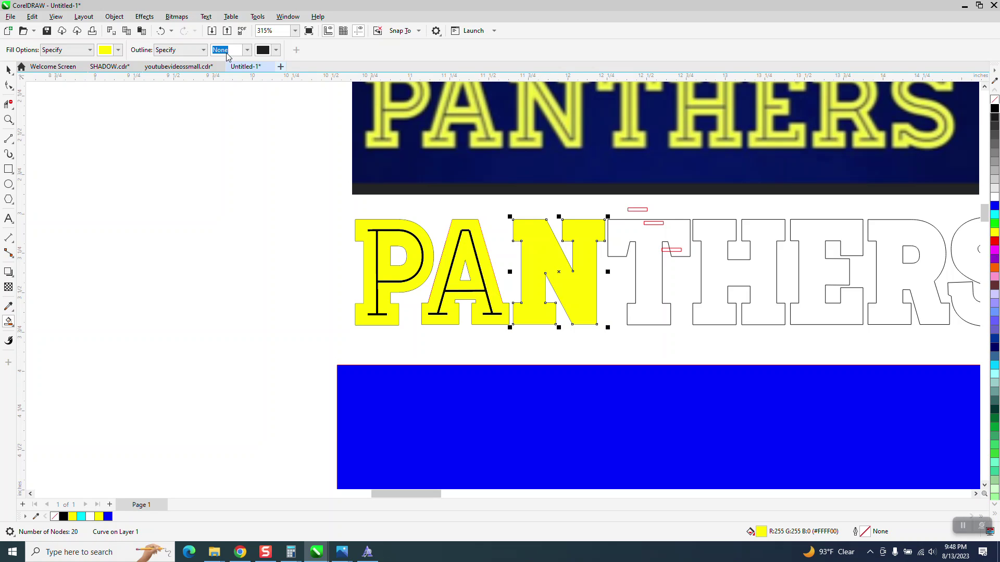
key("ctrl+z")
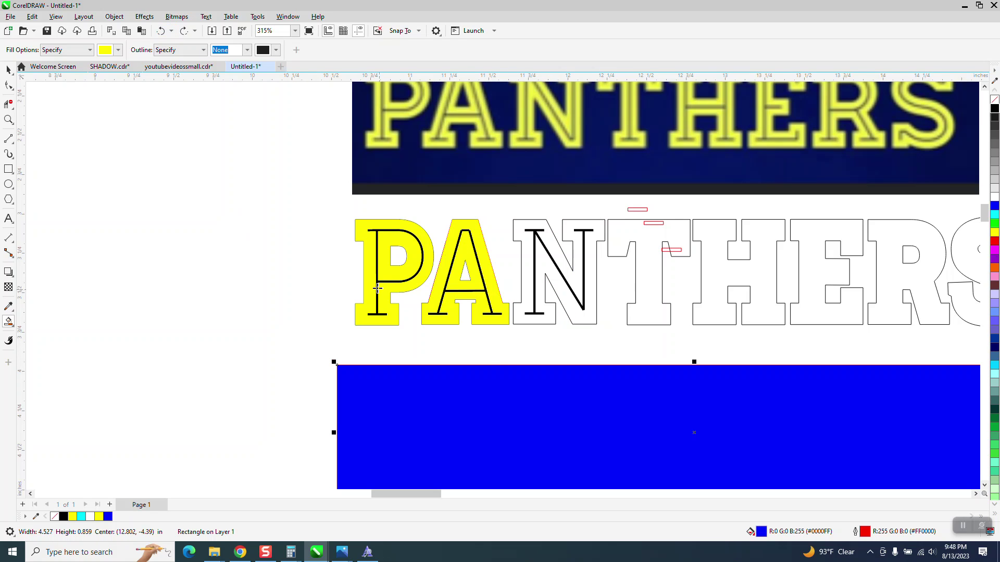
left_click(9, 69)
left_click(538, 233)
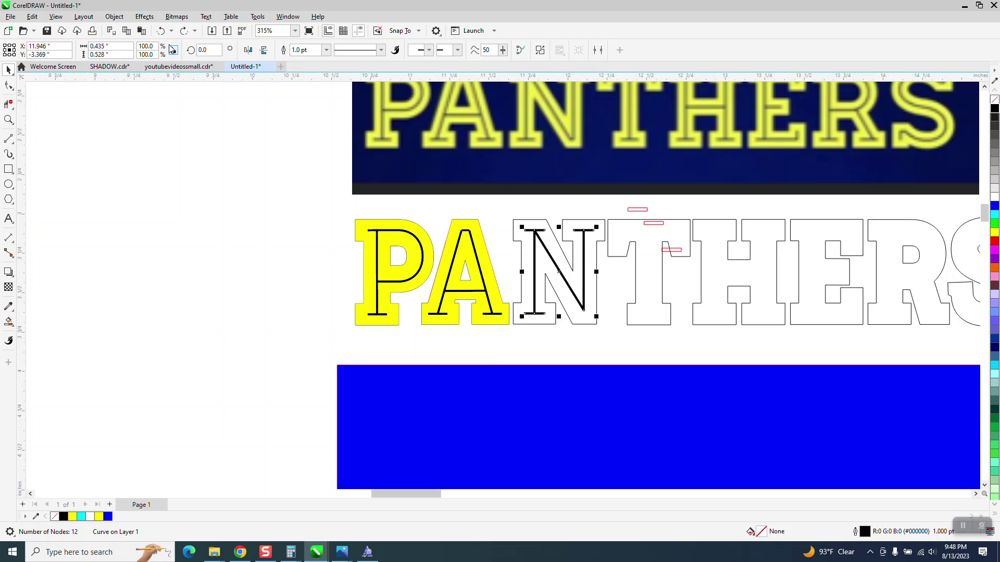
Convert the N's strokes to objects and Smart Fill the N yellow
left_click(115, 17)
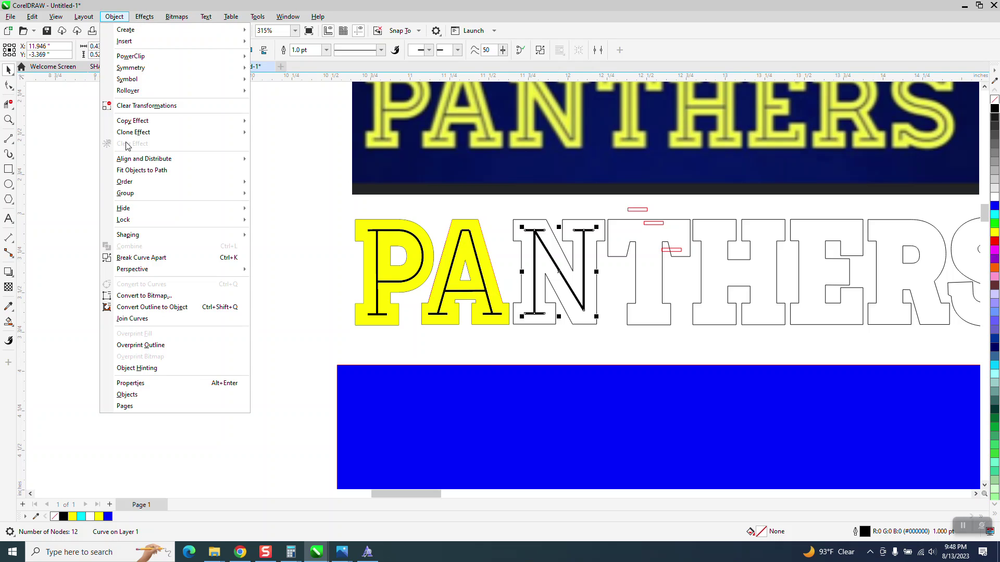
left_click(174, 307)
left_click(8, 321)
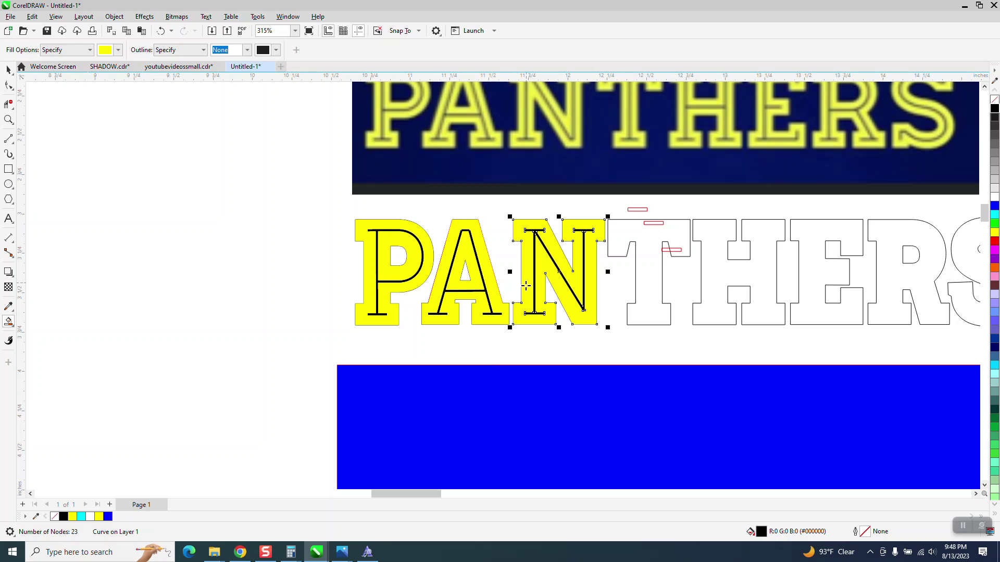
left_click(522, 283)
Retry a Smart Fill, undo the yellow fill covering everything, and zoom out
left_click(9, 70)
left_click(8, 323)
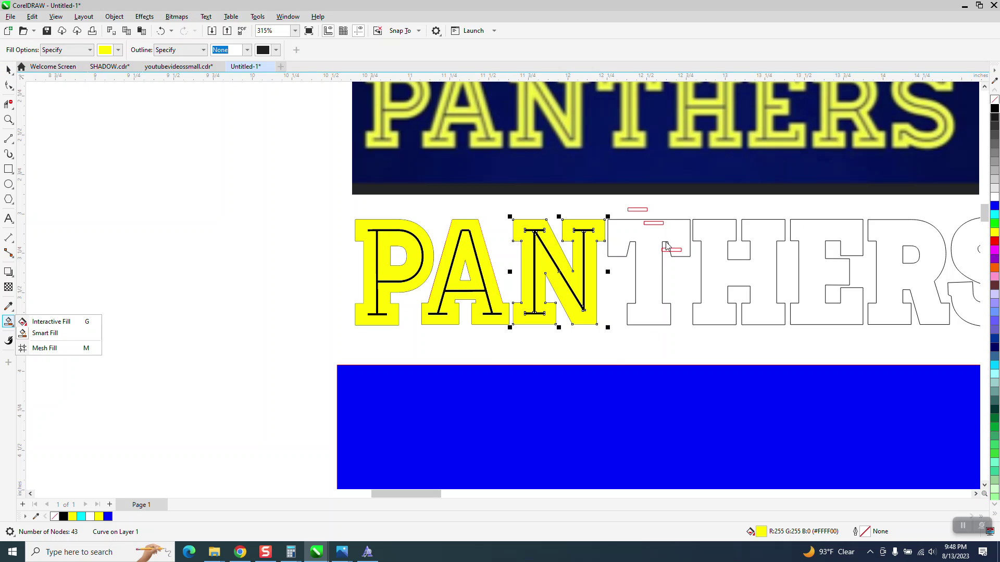
scroll(588, 271, "down", 1)
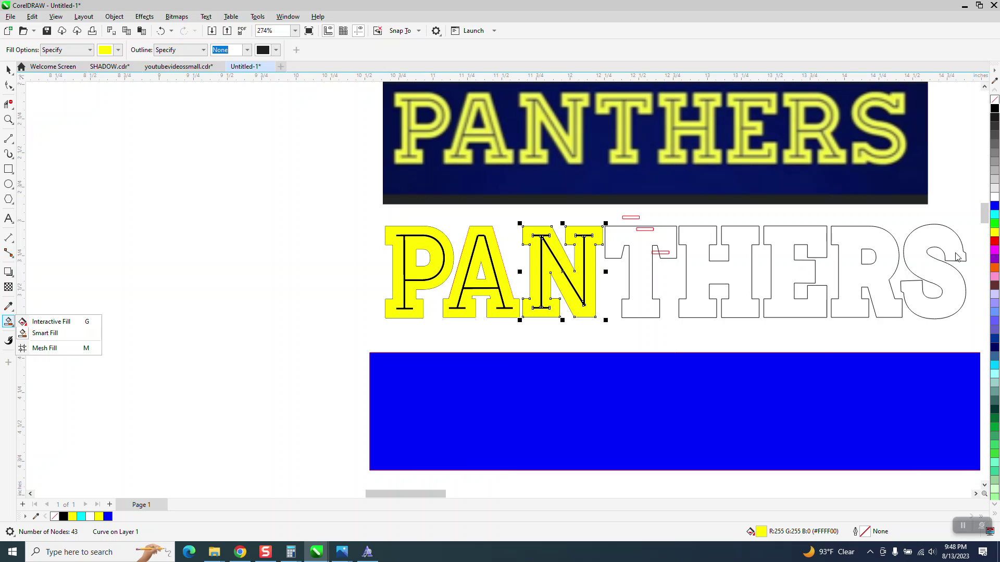
scroll(827, 255, "down", 1)
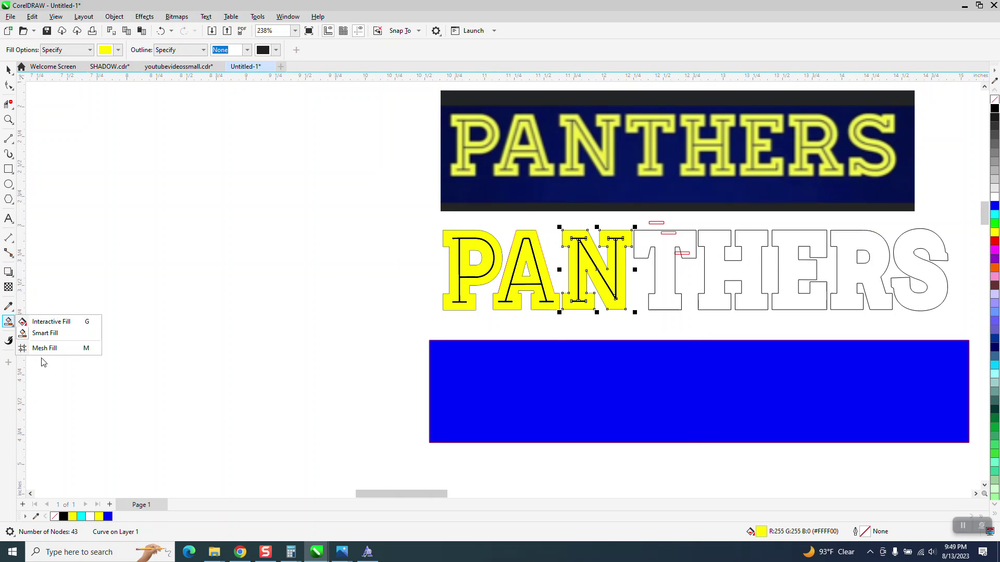
left_click(551, 327)
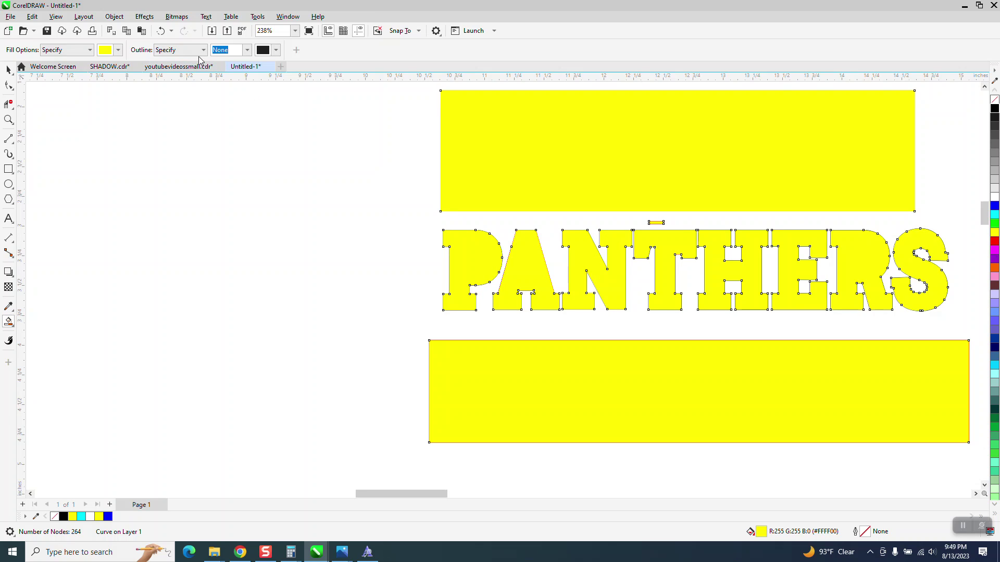
left_click(159, 32)
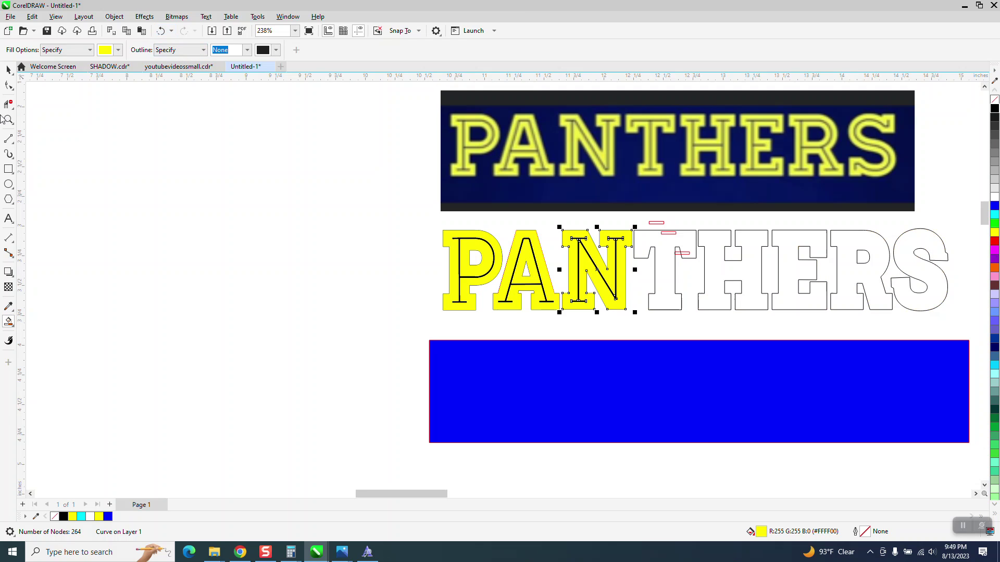
left_click(9, 119)
scroll(456, 349, "down", 3)
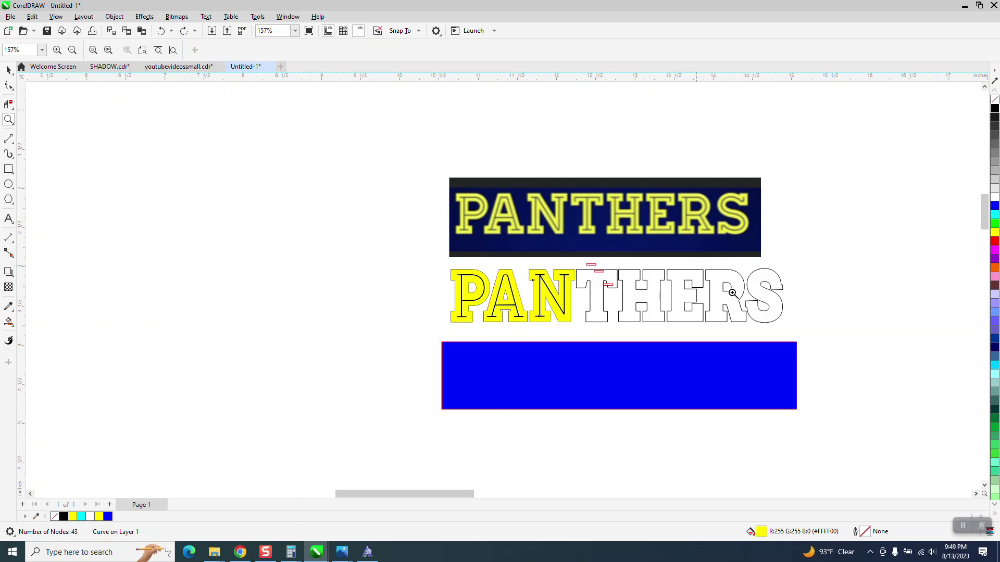
scroll(854, 344, "up", 4)
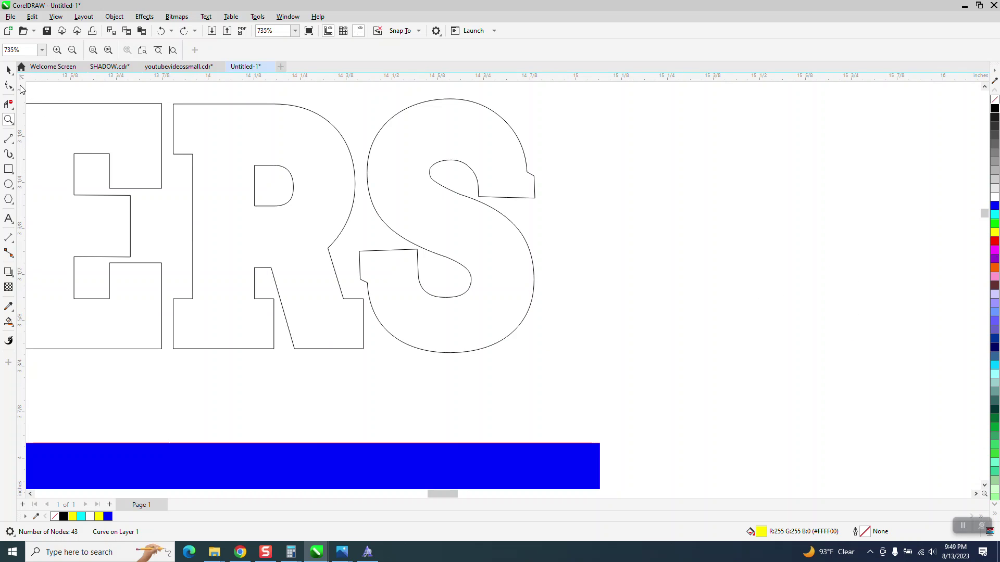
Draw straight red lines up the R's stem, across its bottom and along its leg
left_click(8, 69)
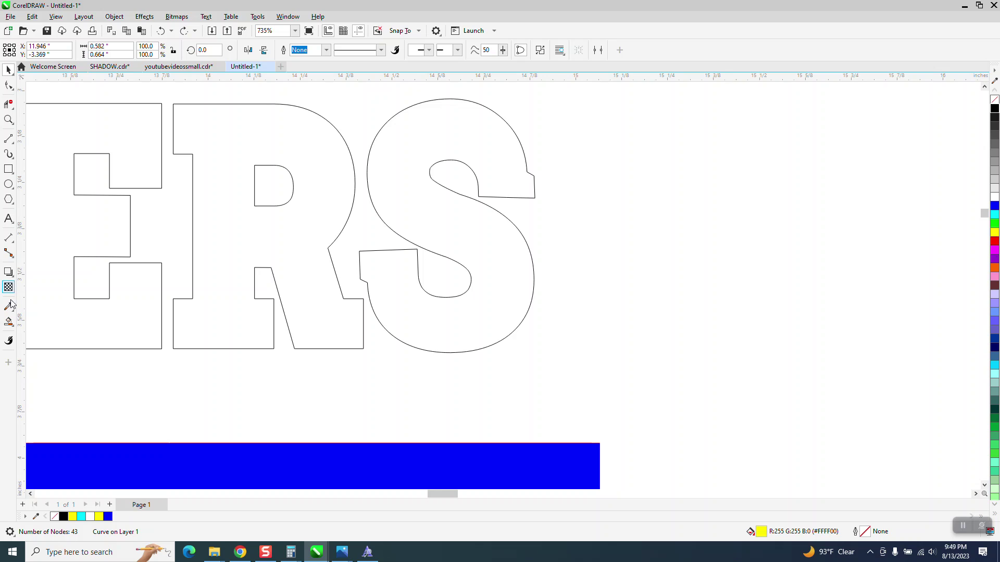
left_click(8, 138)
left_click(37, 151)
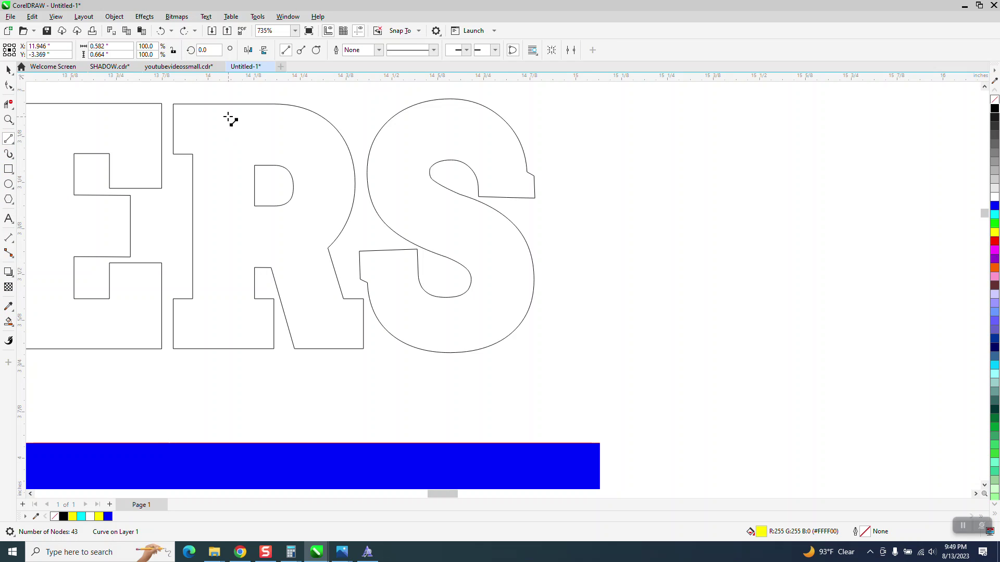
left_click_drag(225, 347, 224, 104)
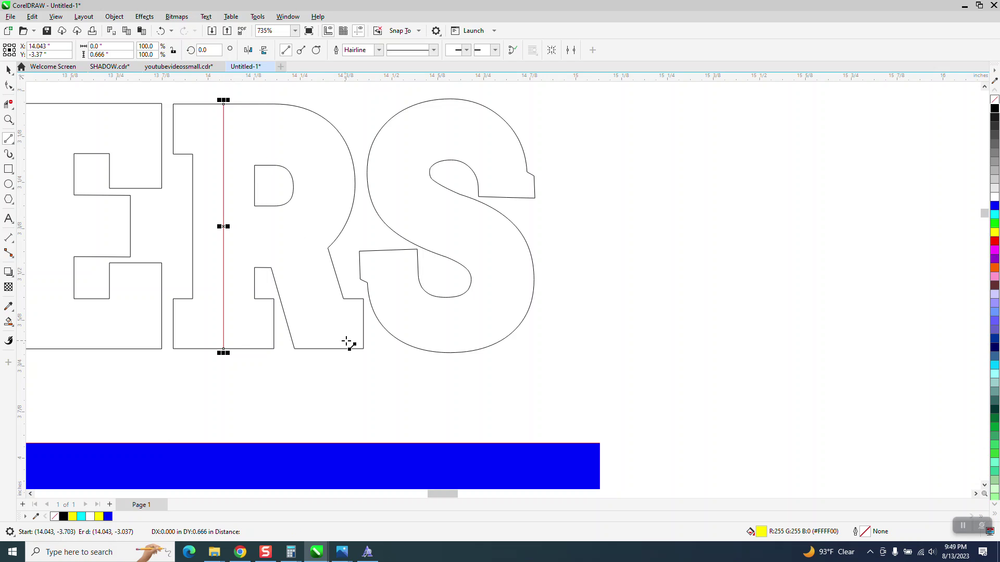
mouse_move(363, 325)
left_mouse_down()
mouse_move(196, 334)
mouse_move(173, 325)
left_mouse_up()
scroll(354, 361, "down", 2)
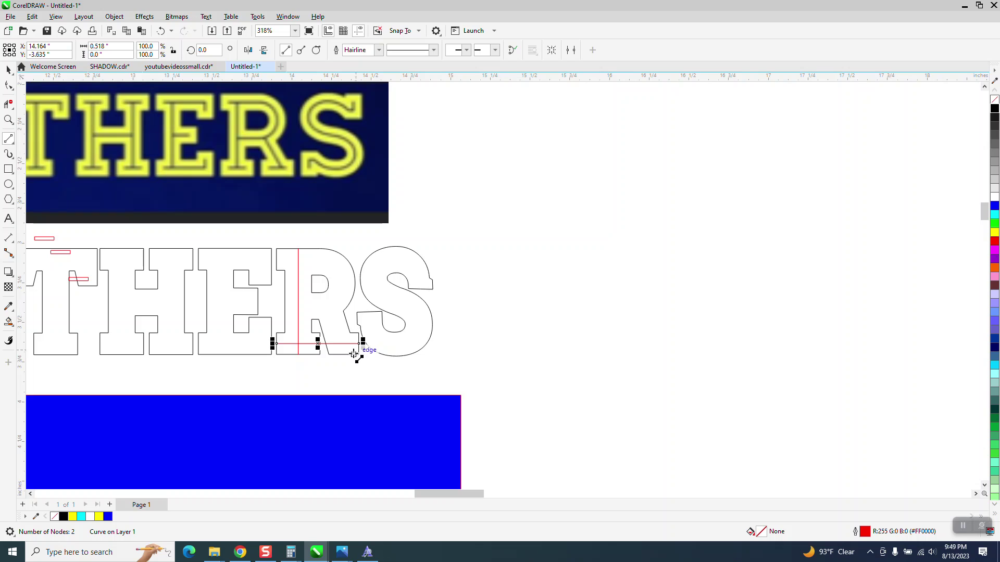
left_click_drag(344, 353, 326, 300)
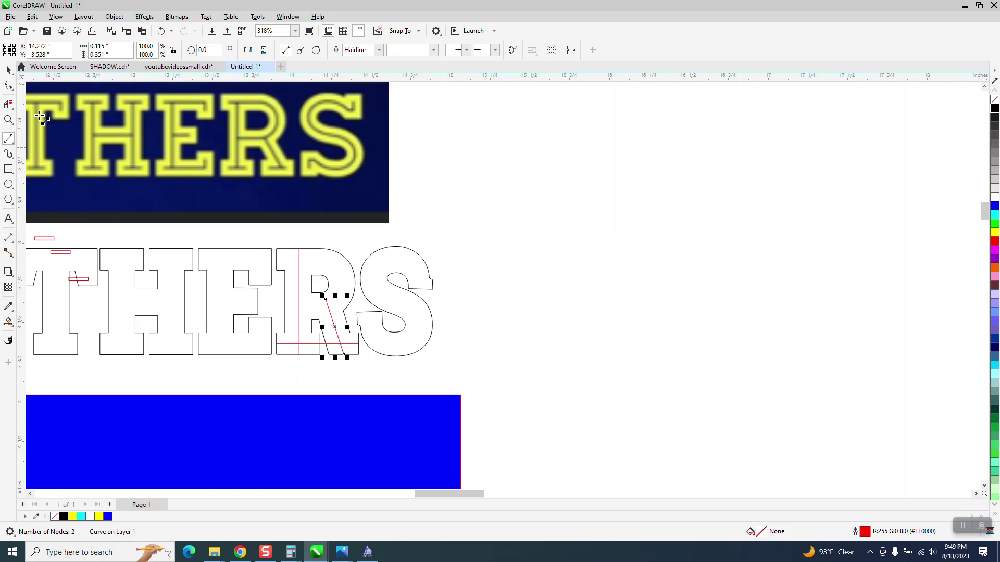
left_click(8, 86)
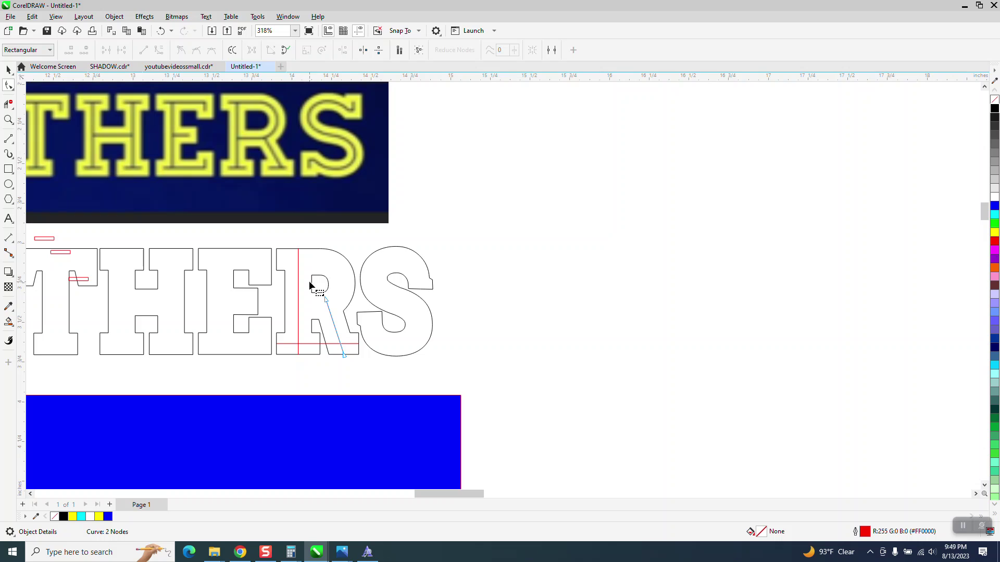
Zoom into the R and draw a horizontal line across its top
left_click(8, 120)
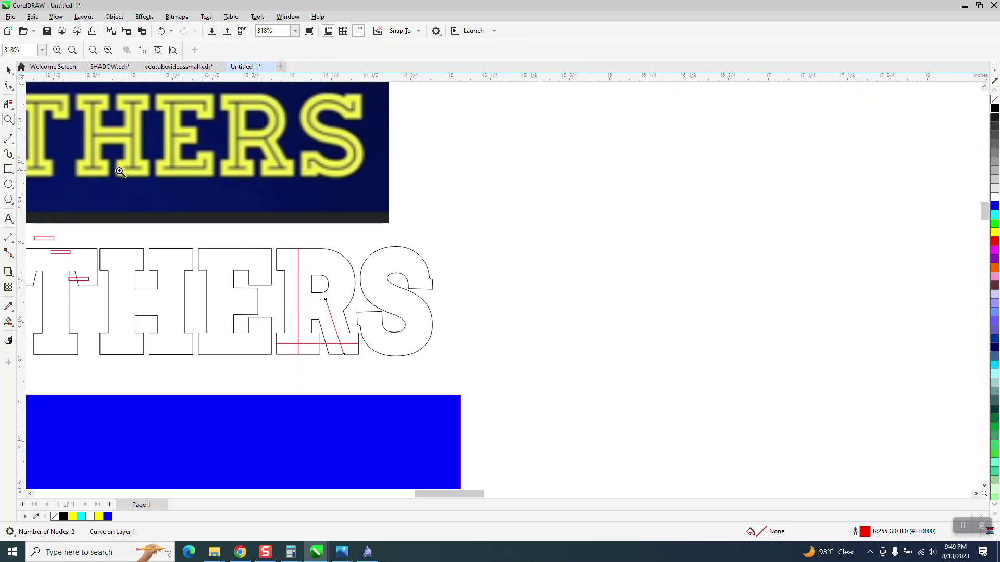
left_click_drag(275, 253, 490, 334)
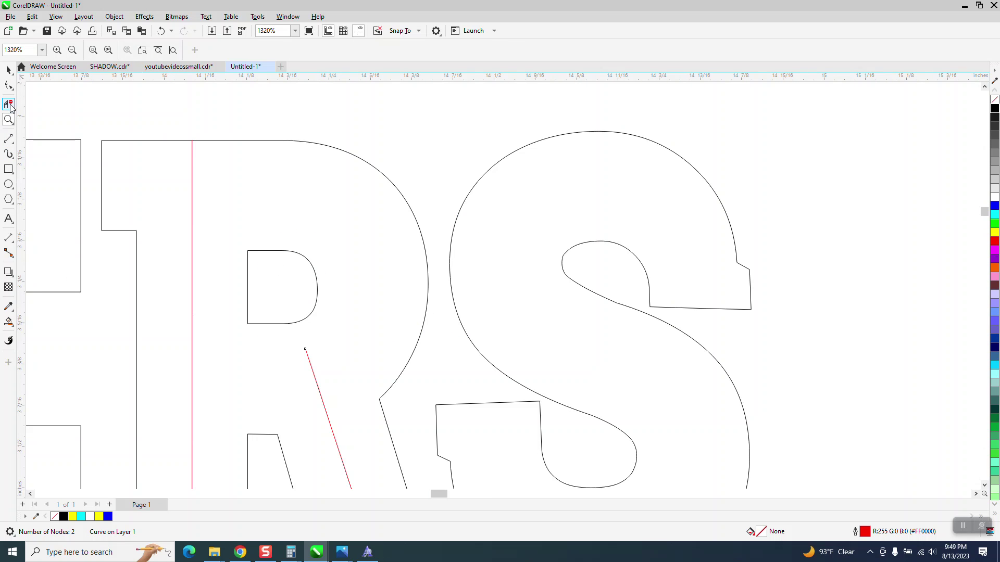
left_click(8, 139)
left_click_drag(102, 185, 358, 185)
scroll(342, 167, "down", 2)
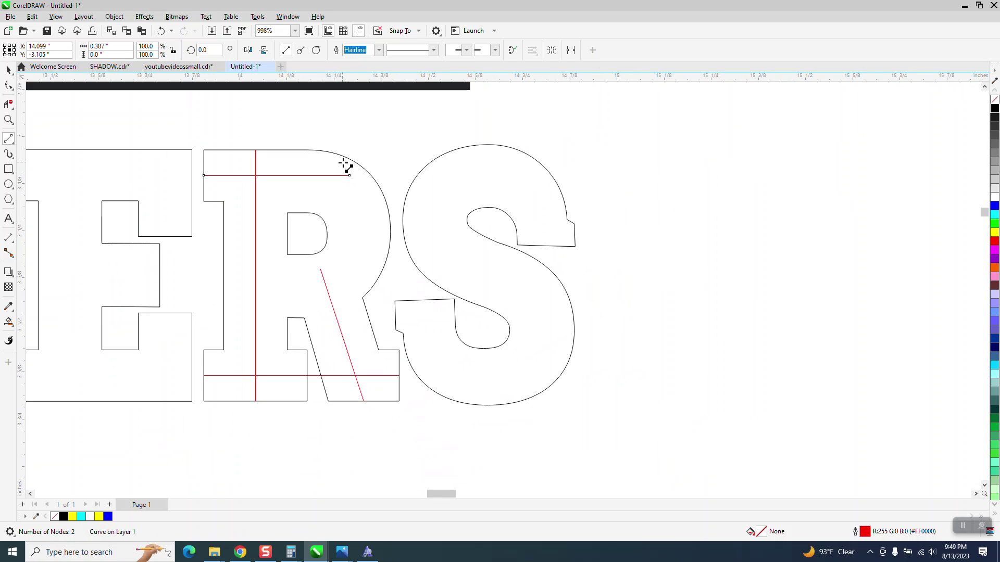
left_click(7, 70)
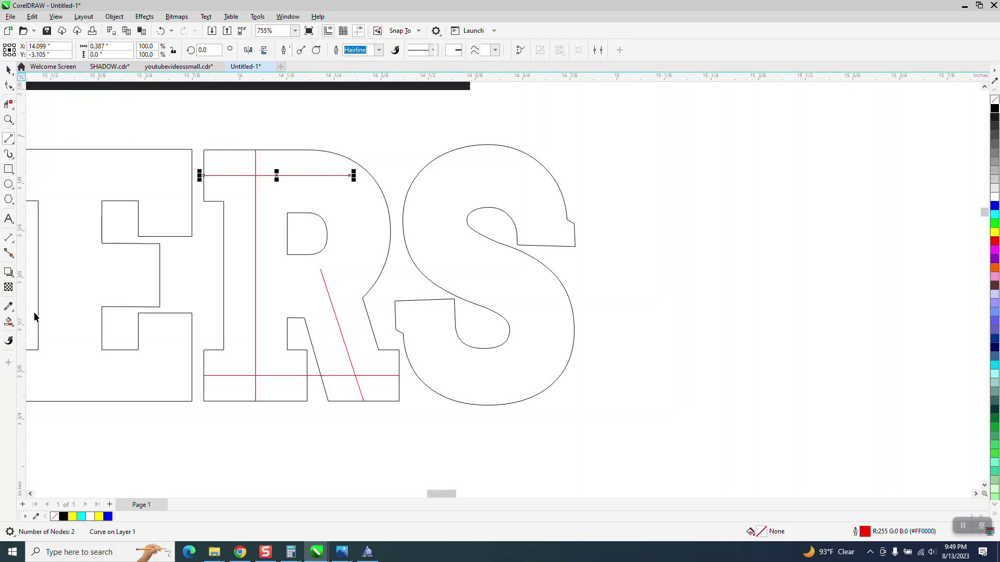
Copy the R's counter with Smart Fill, shift it 1 inch right, black outline, no fill
left_click(8, 321)
left_click(312, 232)
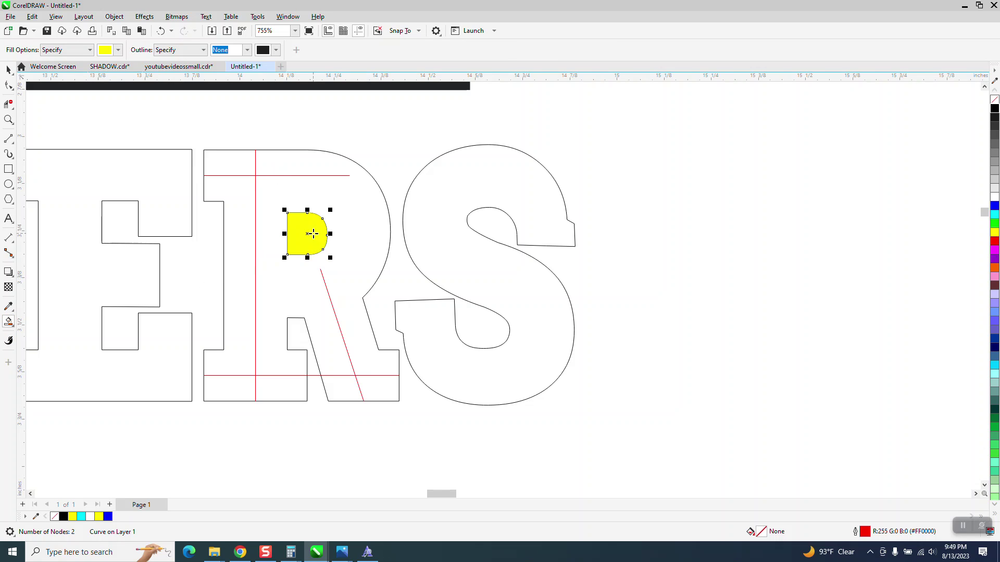
key("Right")
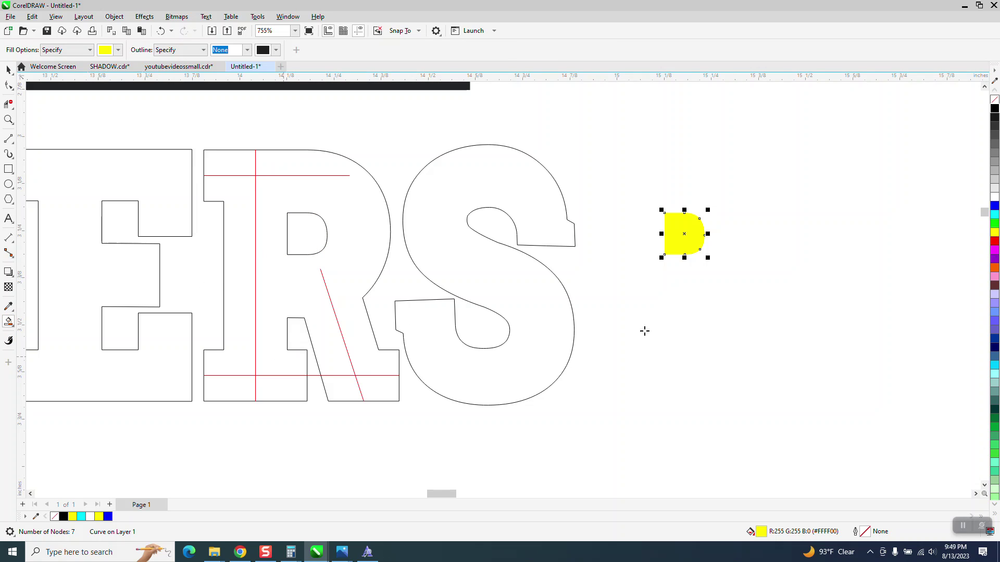
left_click(994, 108)
right_click(995, 108)
left_click(994, 99)
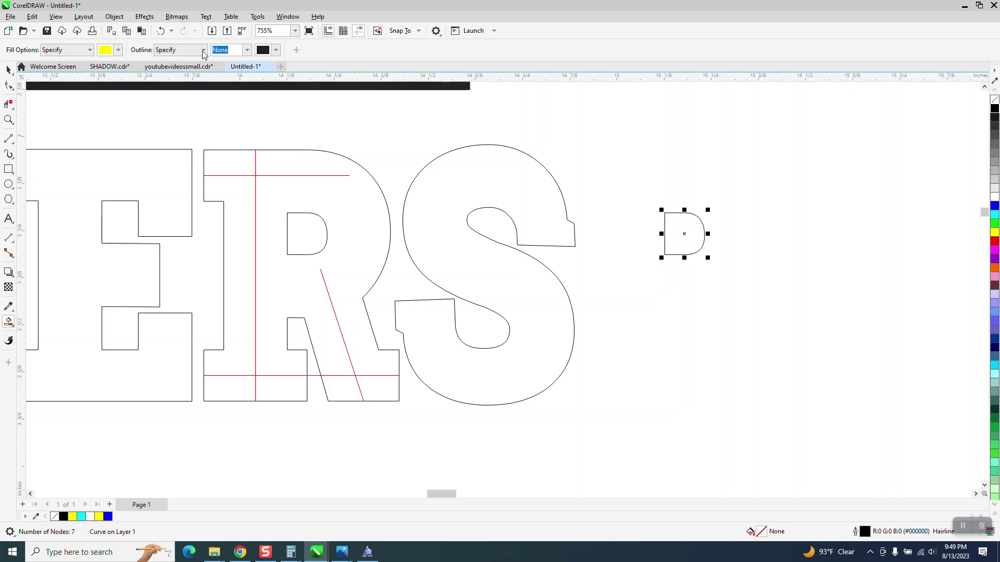
Add a 0.1-inch outside contour, break it apart, and nudge both 1 inch left into the R
left_click(145, 17)
left_click(311, 256)
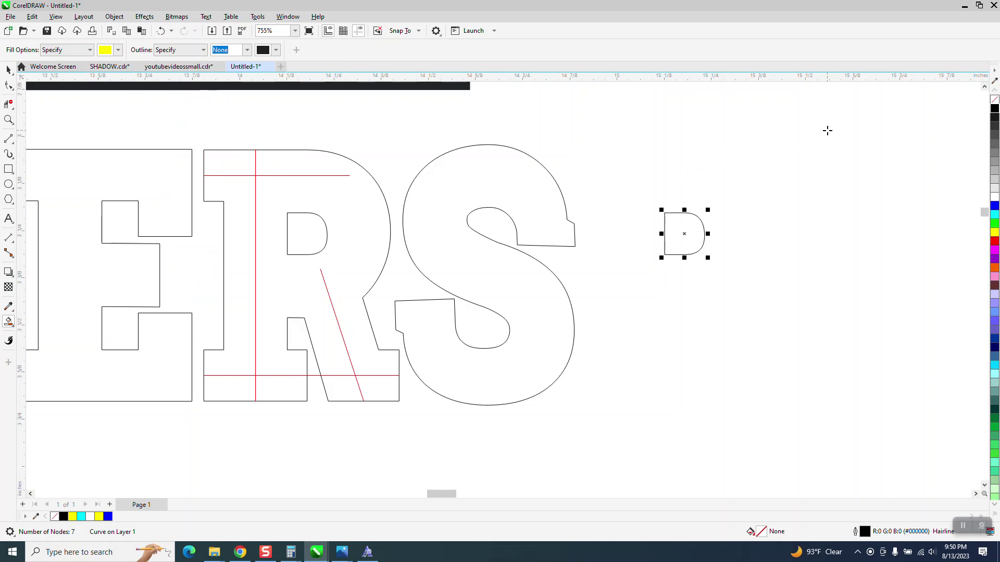
key("ctrl+F9")
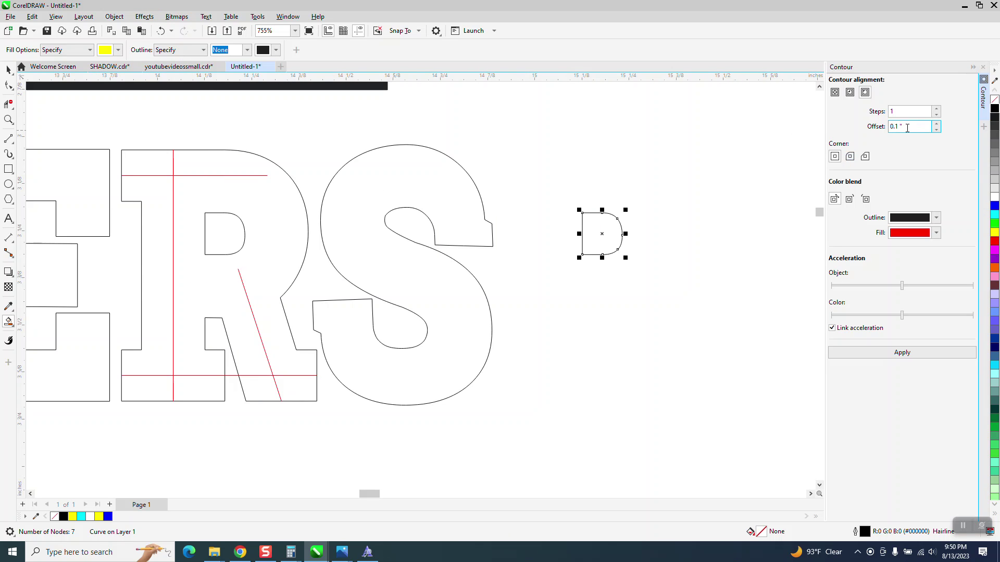
left_click(917, 354)
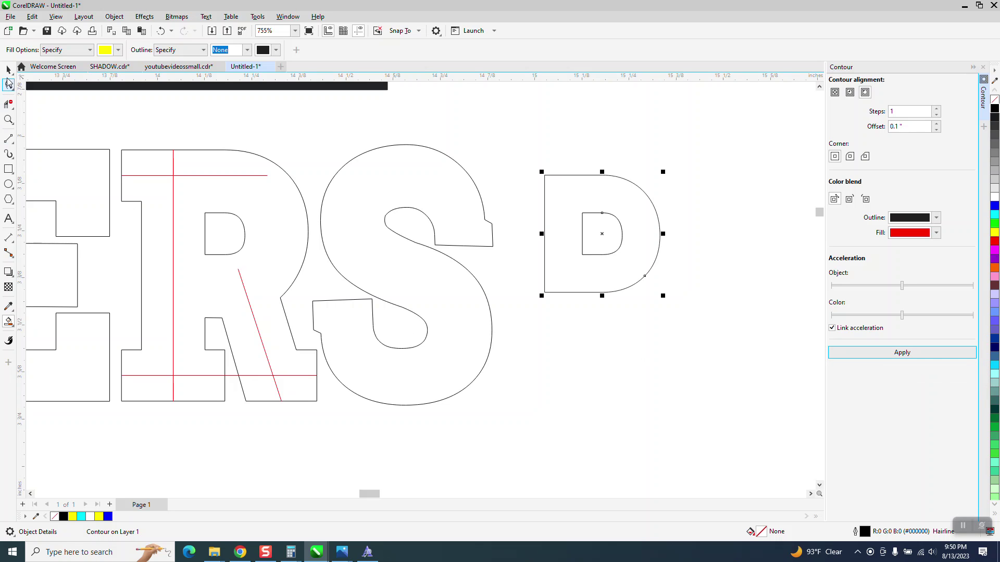
left_click(115, 17)
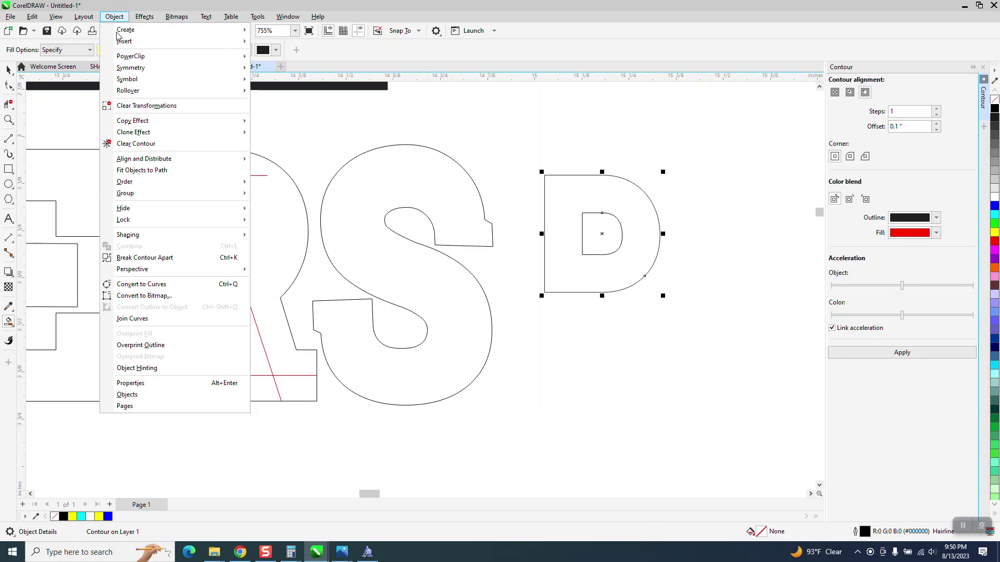
left_click(165, 258)
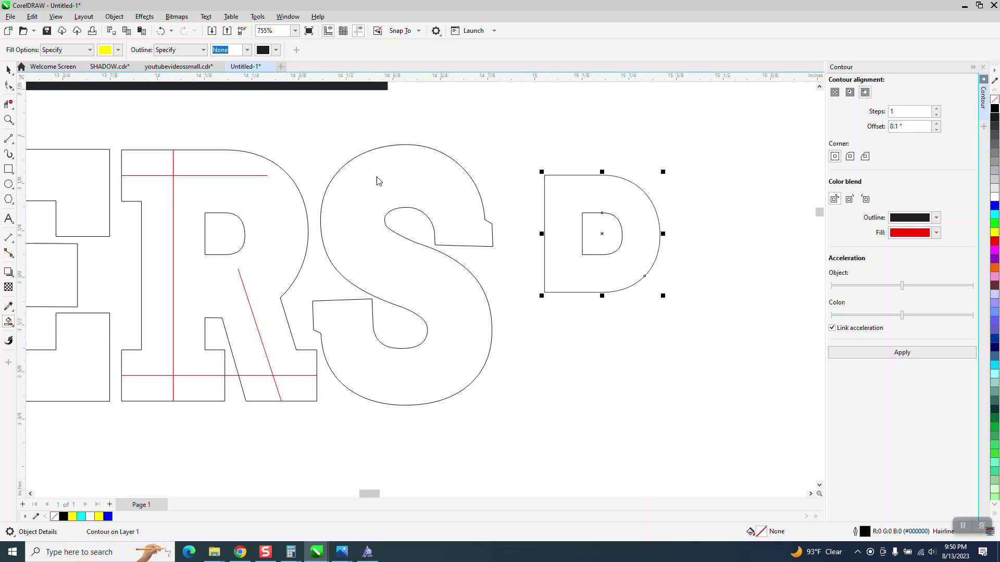
left_click(160, 30)
key("space")
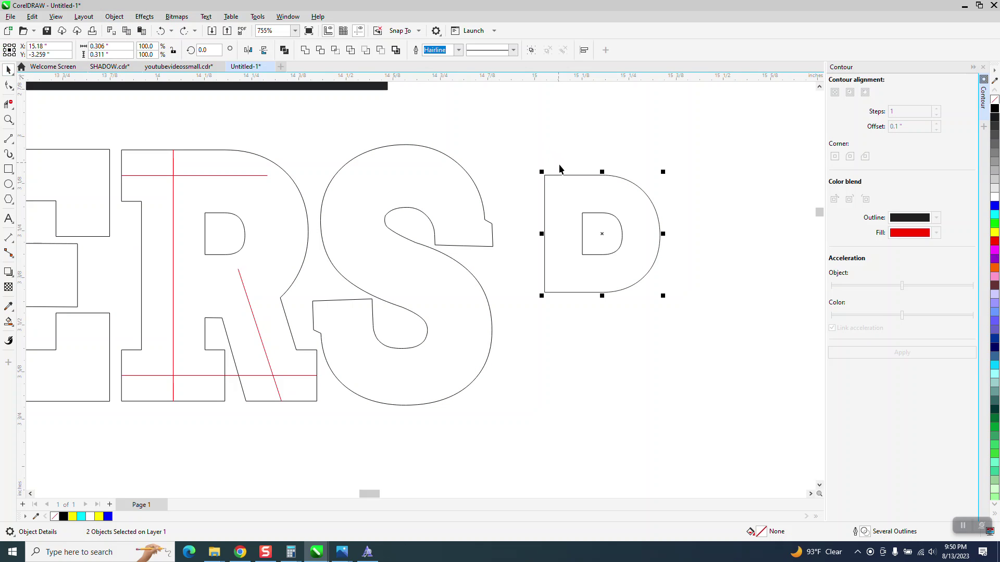
key("Left")
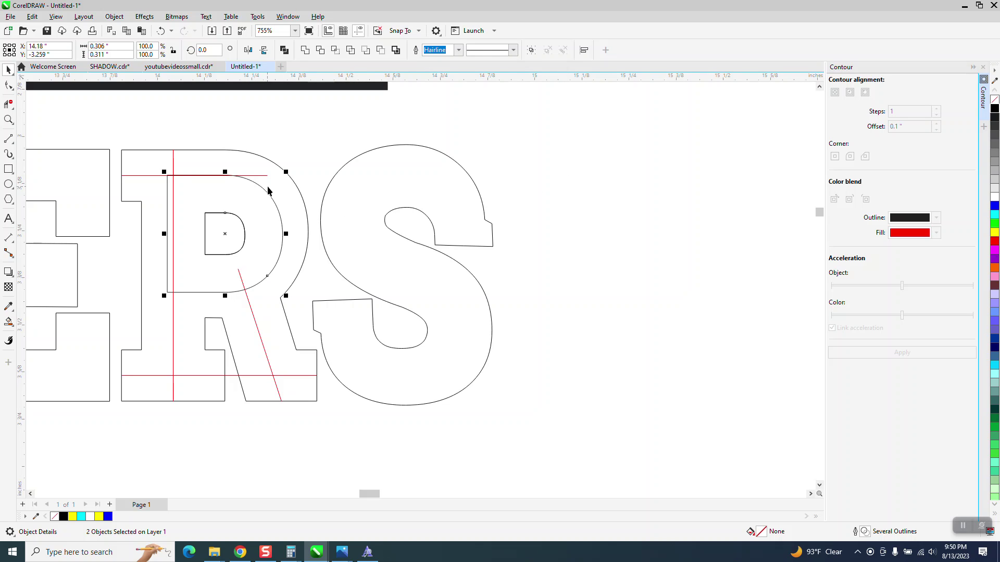
left_click(8, 119)
scroll(315, 252, "up", 5)
scroll(314, 240, "down", 3)
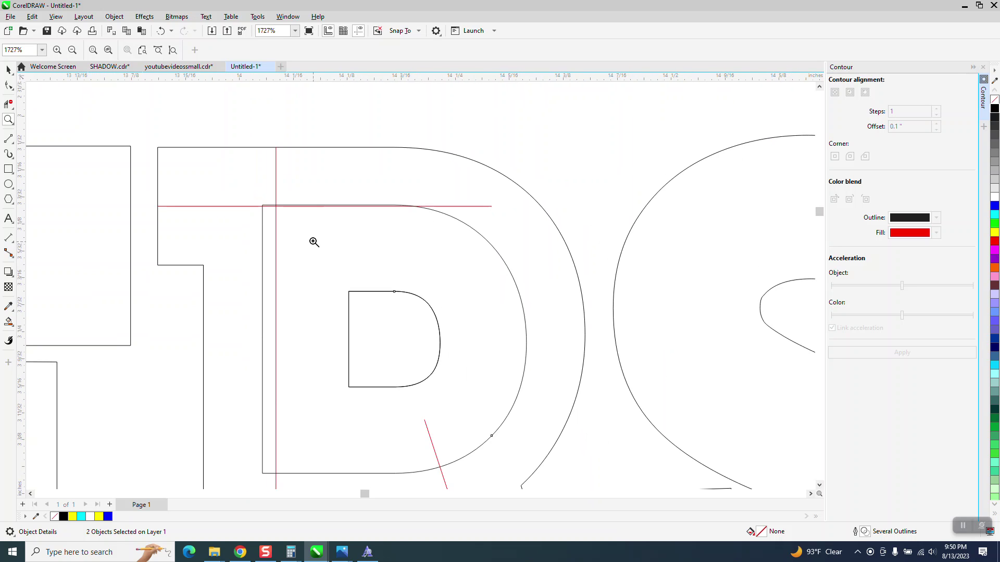
left_click(10, 105)
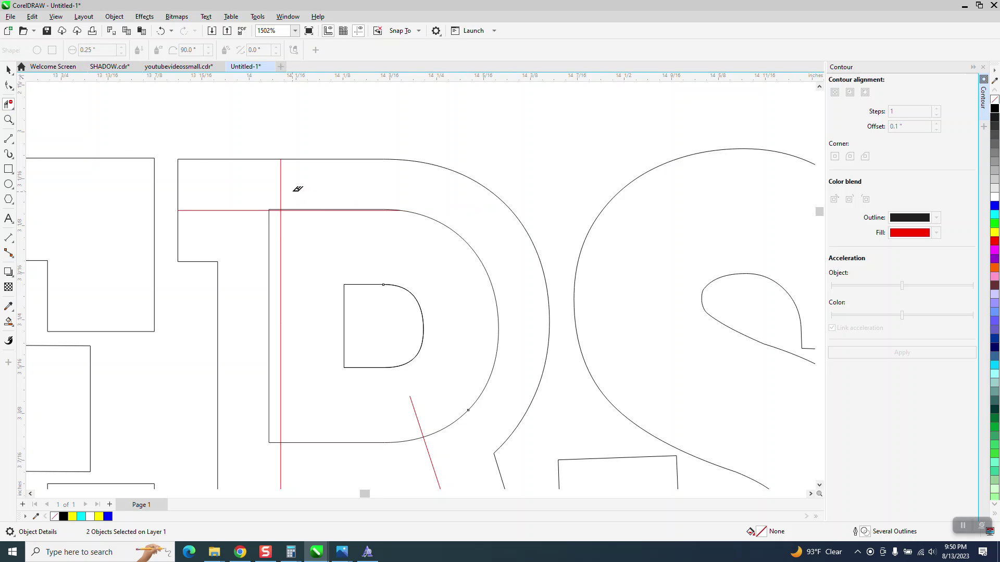
scroll(288, 194, "down", 5)
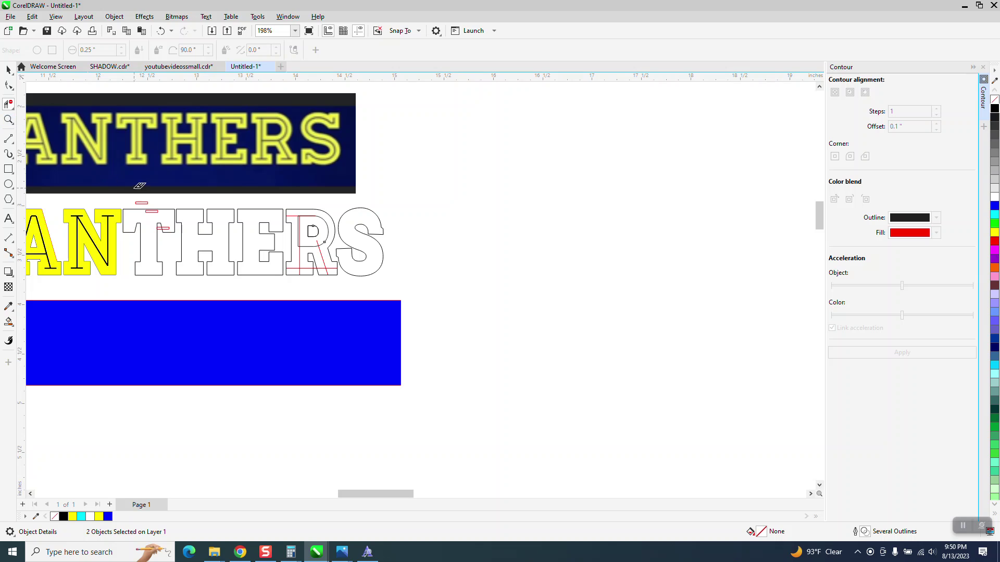
left_click(9, 69)
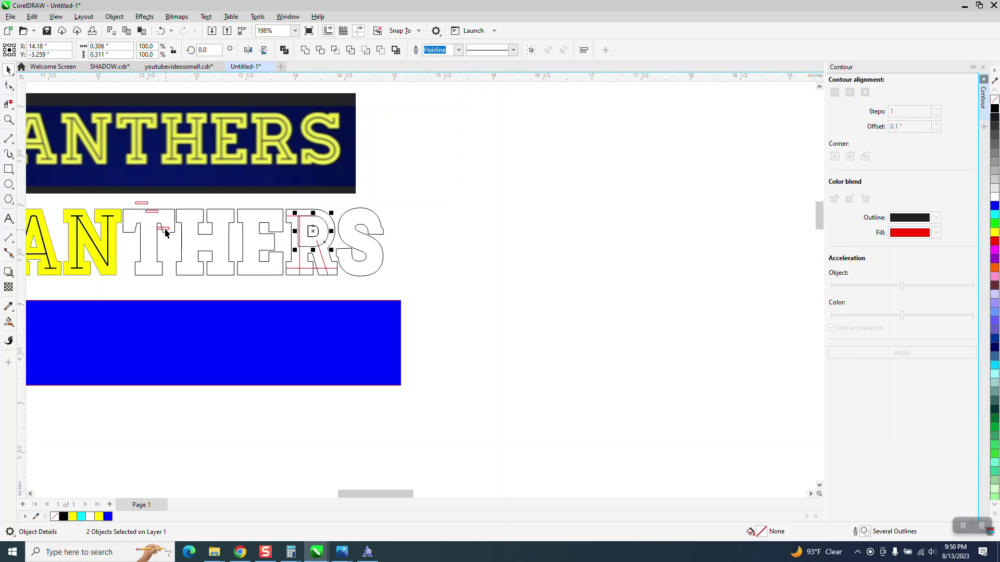
left_click(299, 269)
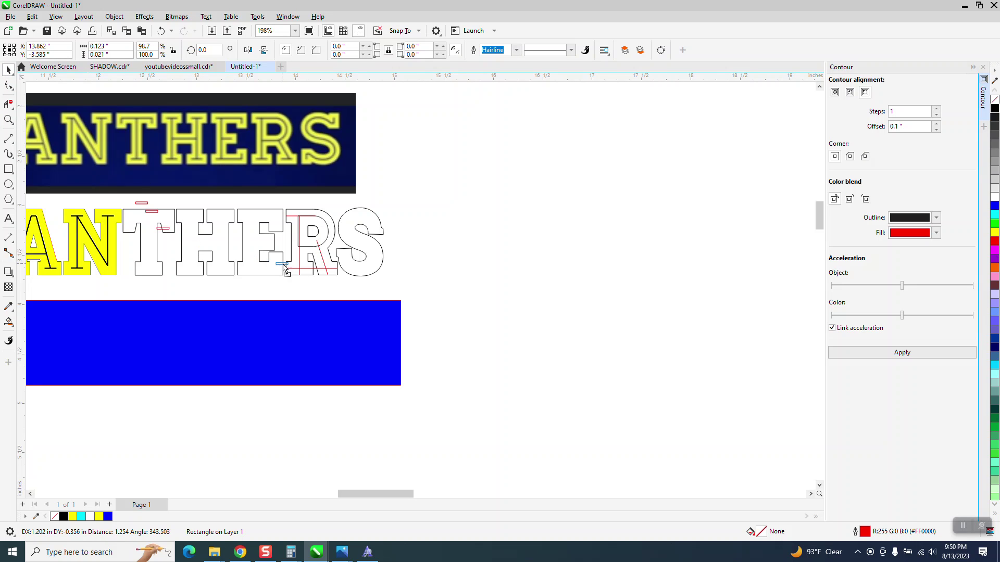
Copy the small red rectangle to the R's lower right and its top, aligning the top one onto the top stroke
left_click(9, 119)
left_click_drag(278, 239, 424, 301)
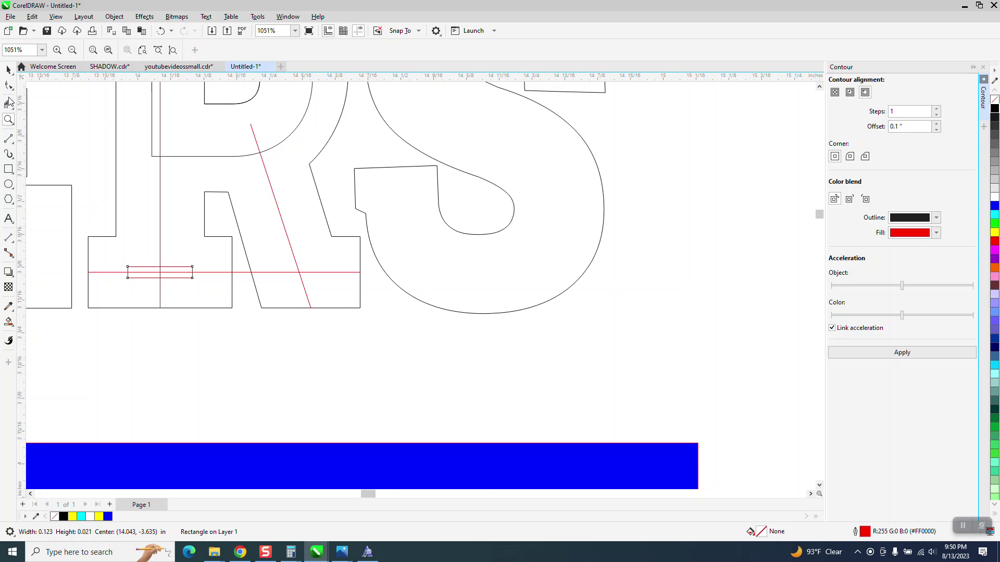
left_click(9, 70)
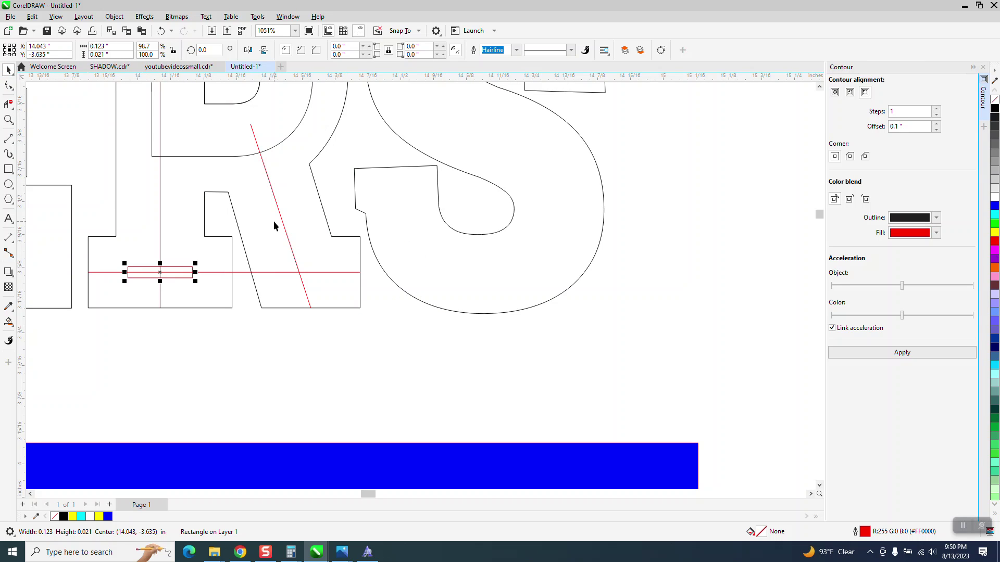
left_click_drag(162, 276, 305, 278)
scroll(351, 340, "down", 2)
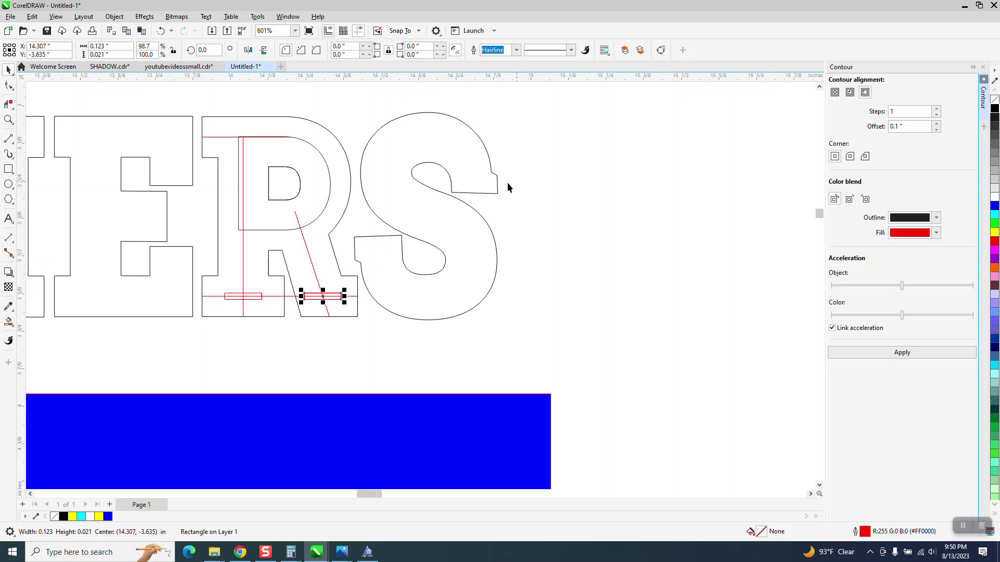
left_click_drag(324, 297, 240, 139)
left_click(9, 120)
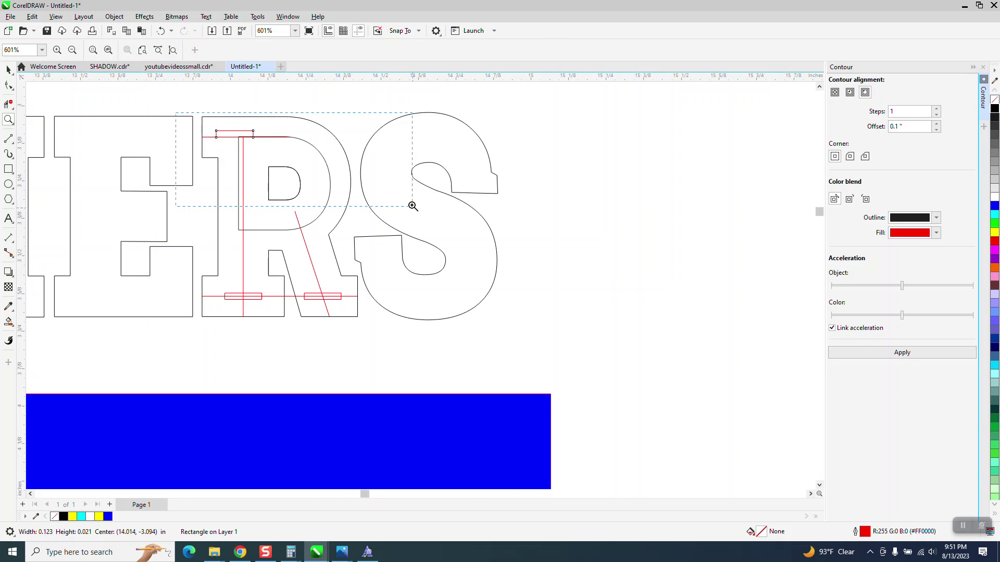
left_click_drag(170, 109, 406, 201)
left_click(10, 69)
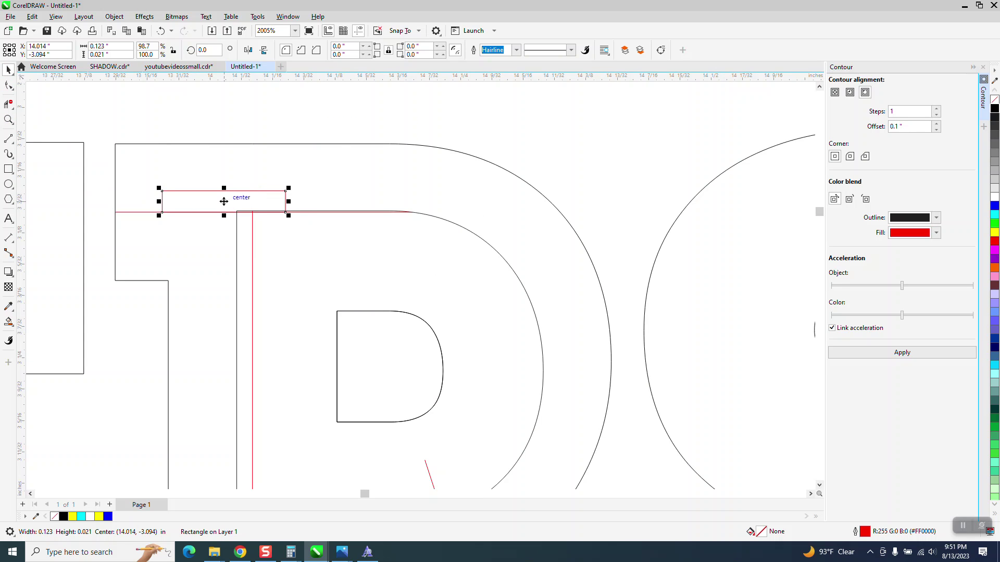
left_click_drag(224, 203, 252, 211)
Trim the diagonal guide's upper end and the red stubs around the R's foot rectangles with Virtual Segment Delete
scroll(183, 192, "down", 2)
left_click(9, 104)
scroll(253, 360, "down", 1)
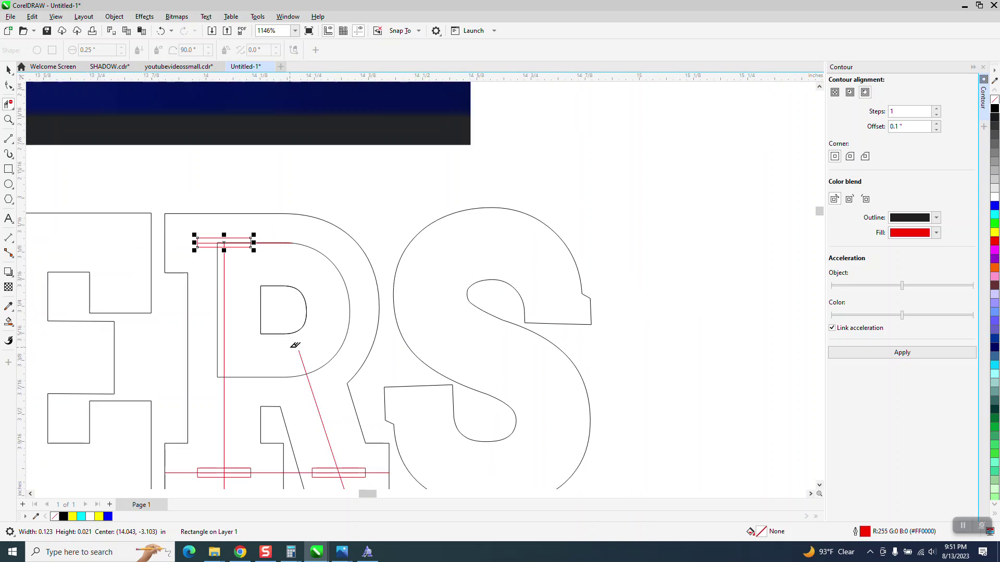
left_click(307, 356)
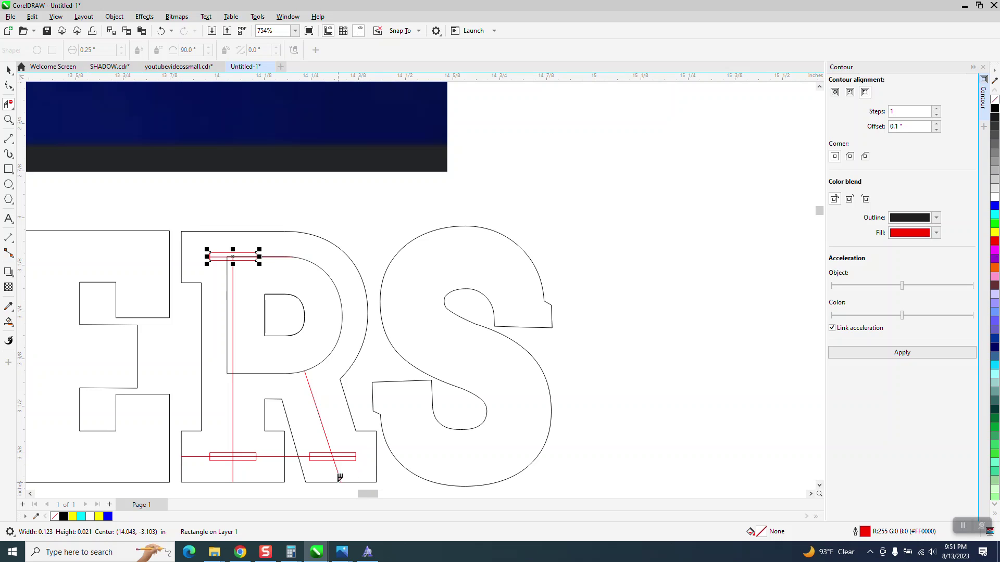
left_click(341, 471)
left_click(233, 473)
left_click(203, 457)
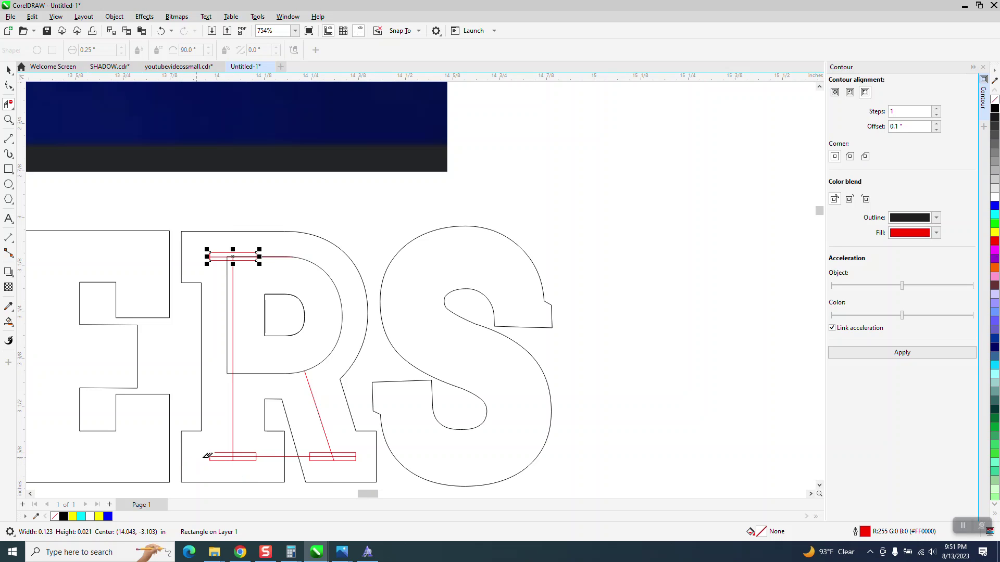
left_click(277, 457)
left_click(8, 69)
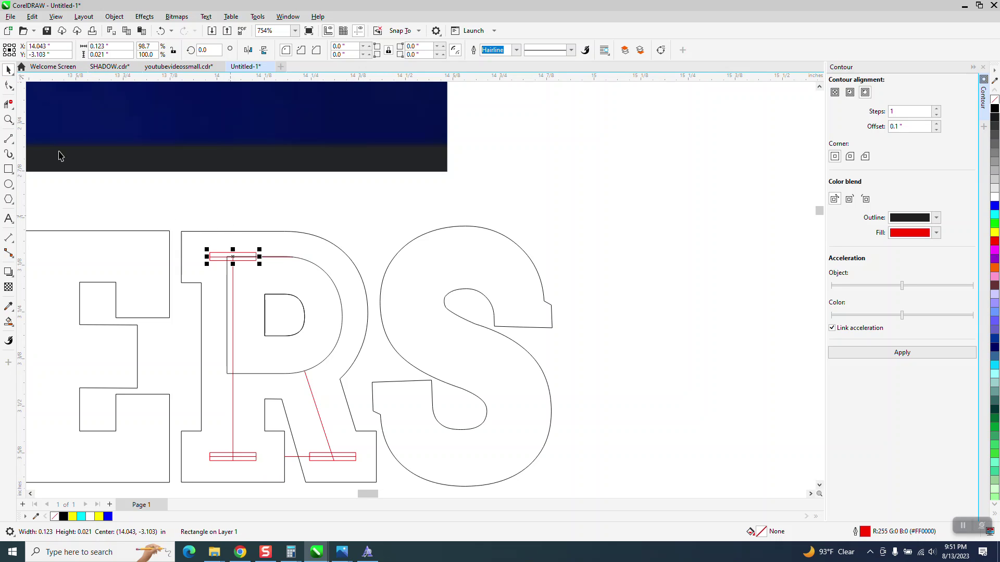
left_click(9, 120)
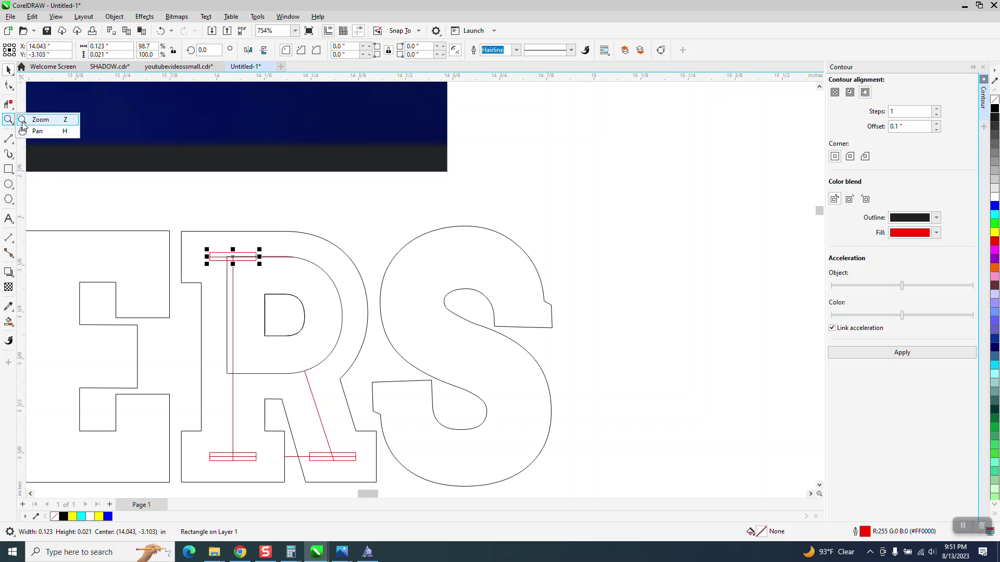
left_click(11, 105)
left_click(41, 142)
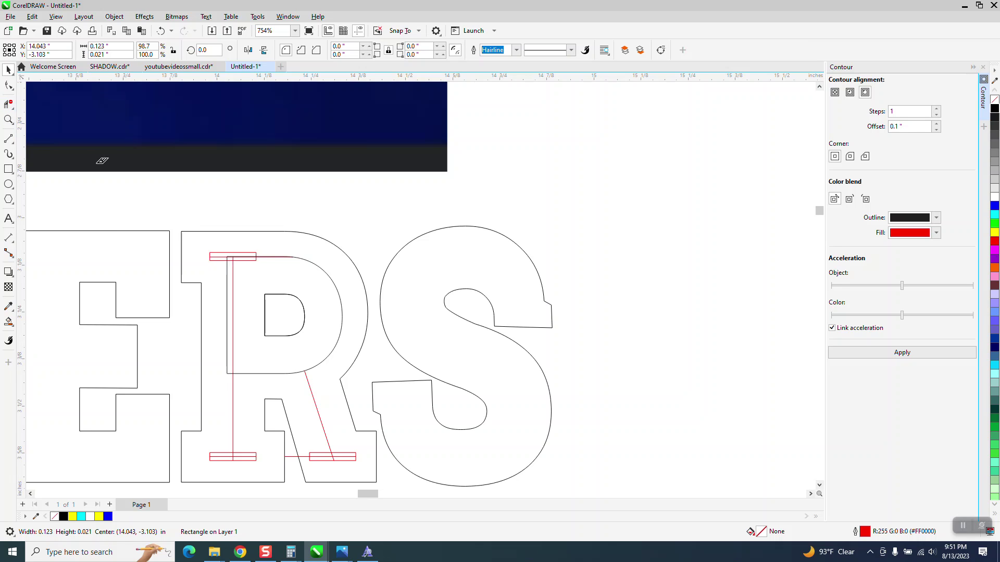
Delete the counter's left vertical segment and the black and red lines inside the R's top rectangle
left_click(228, 276)
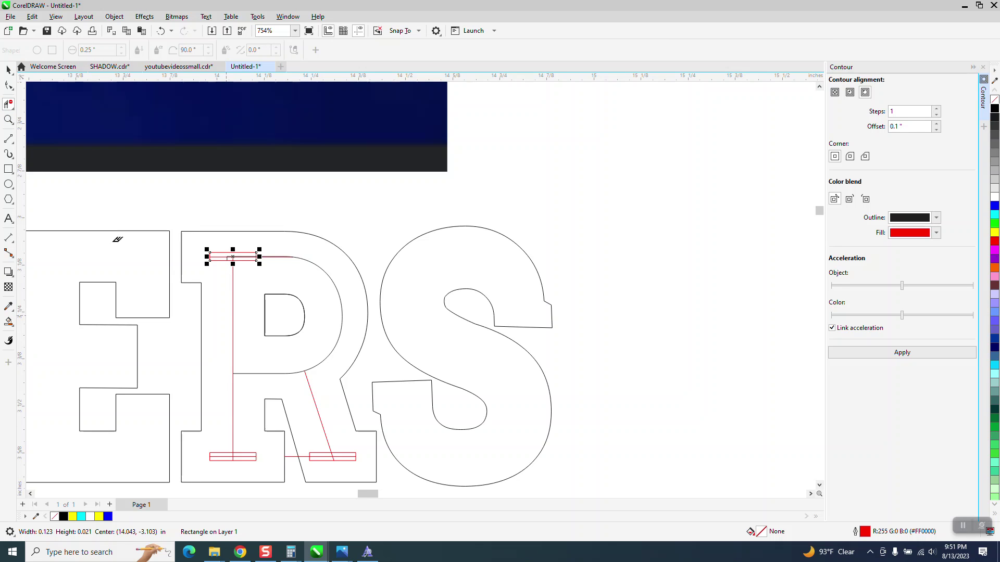
left_click(8, 119)
left_click_drag(213, 242, 293, 279)
left_click(9, 104)
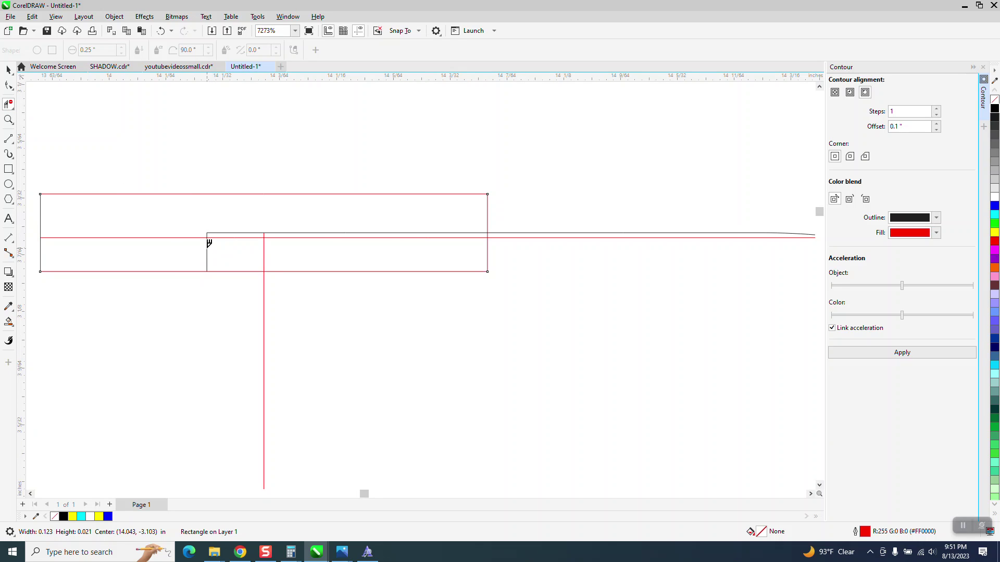
left_click(207, 248)
left_click(224, 229)
scroll(277, 240, "down", 2)
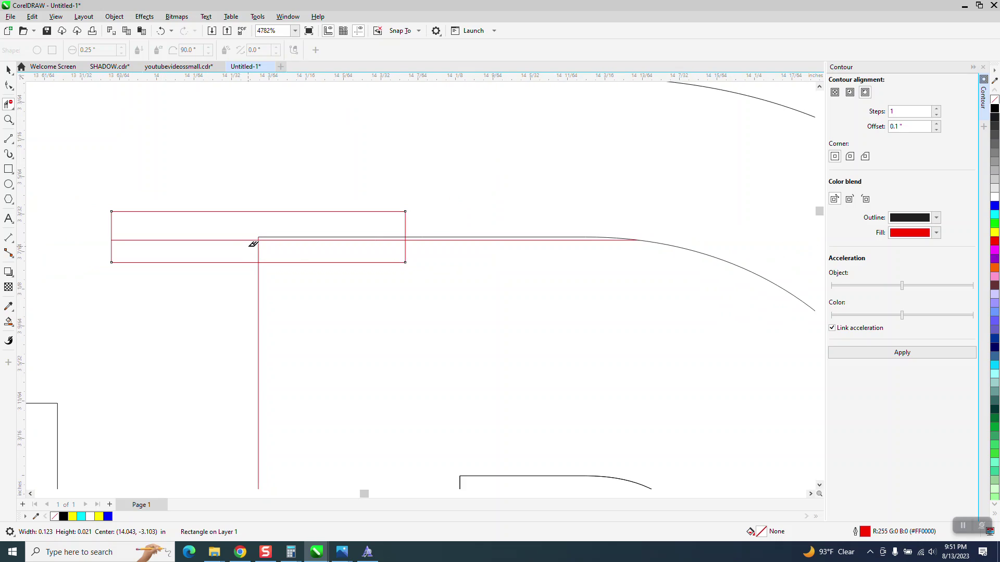
left_click(583, 238)
left_click(400, 240)
left_click(290, 237)
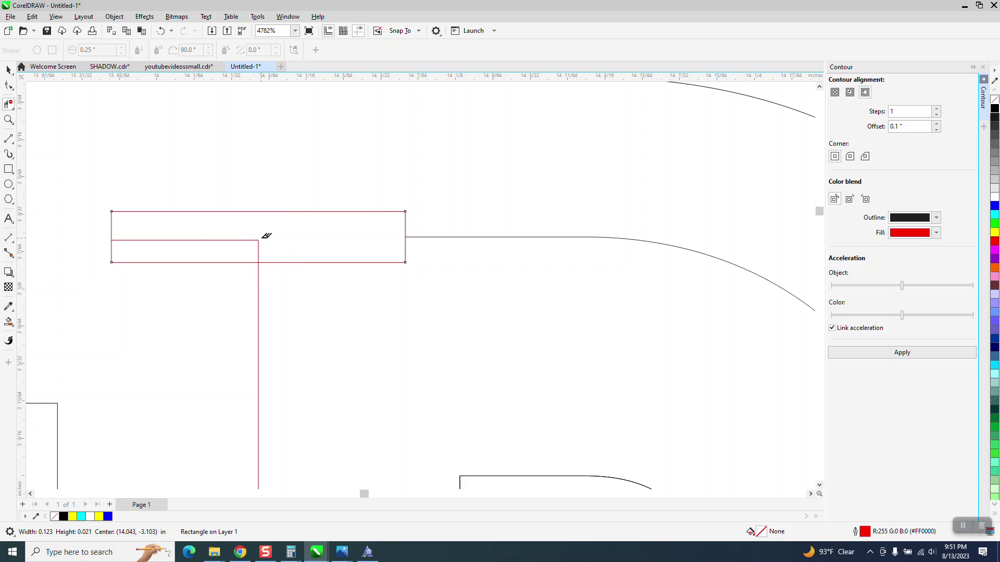
Draw a 2-point line leftward from the top rectangle's right edge across it
left_click(13, 143)
left_click(52, 150)
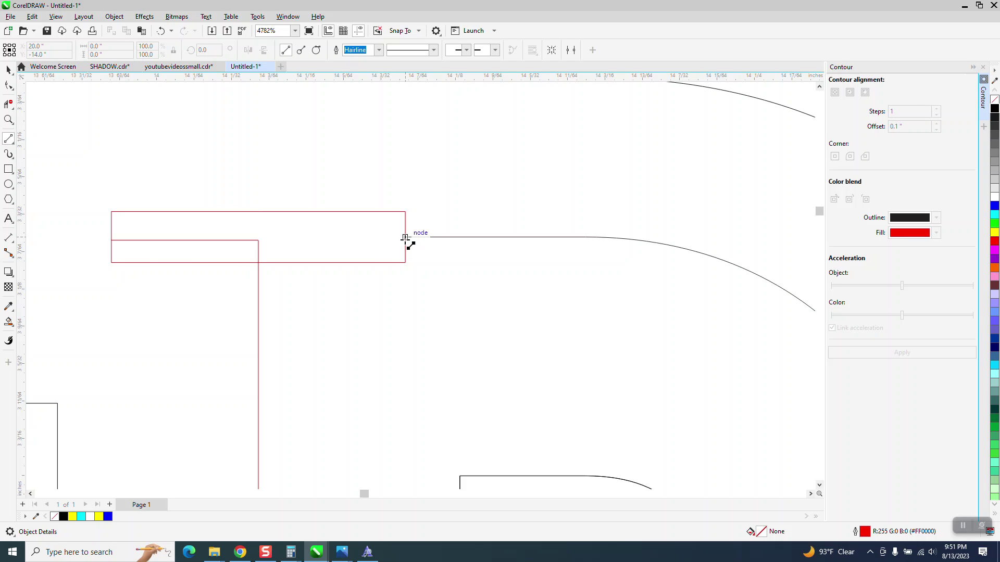
left_click_drag(406, 237, 85, 240)
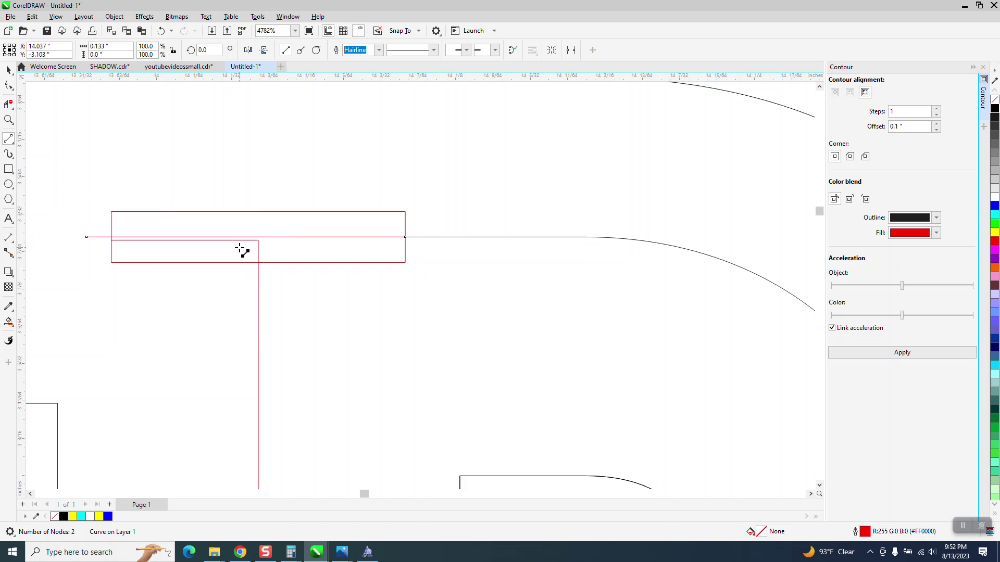
left_click(8, 104)
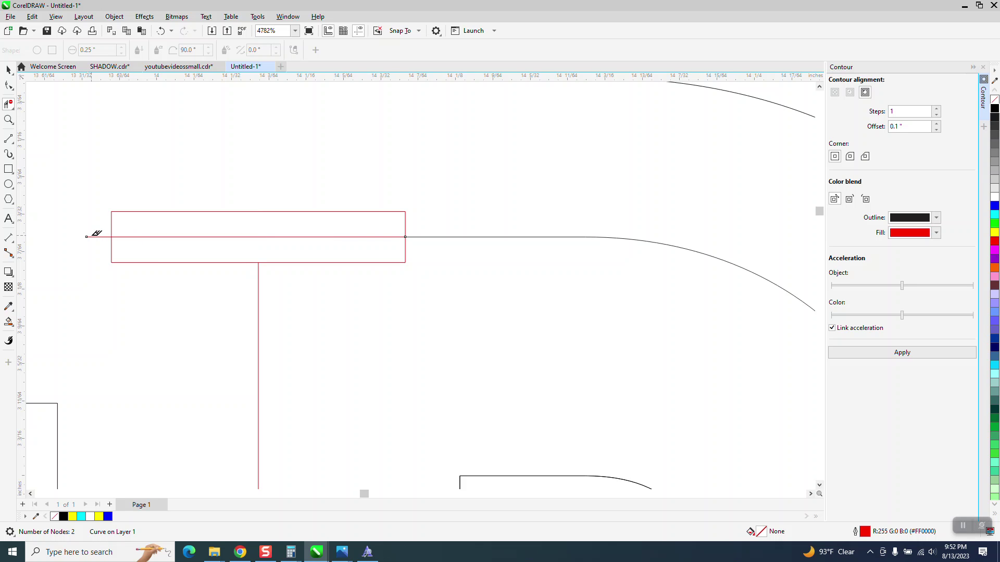
scroll(96, 233, "down", 3)
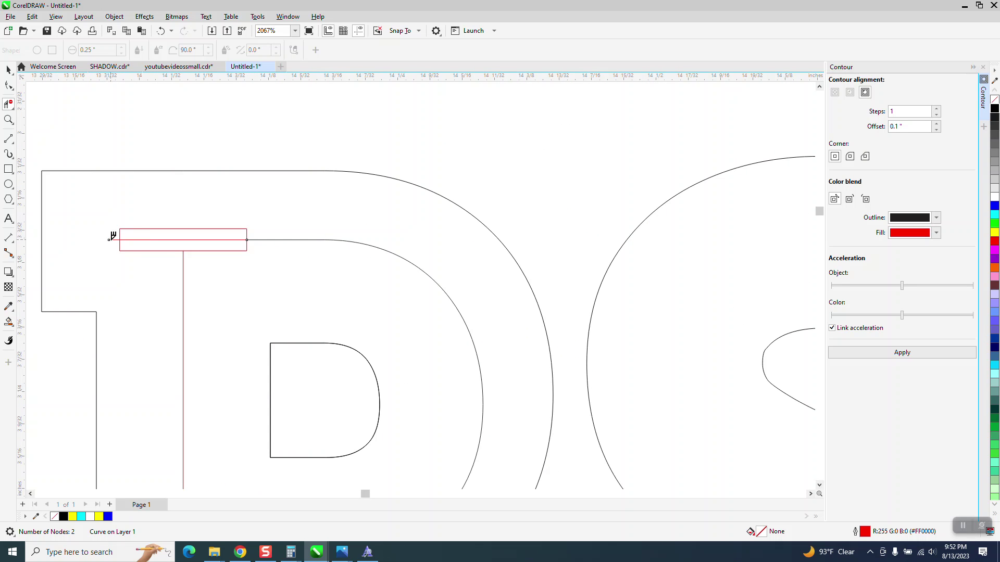
Undo an accidental letter move, then drag the R's two foot bars below the S
left_click(9, 70)
scroll(141, 187, "down", 1)
scroll(141, 187, "down", 3)
left_click(212, 163)
left_click_drag(195, 209, 332, 92)
left_click(161, 31)
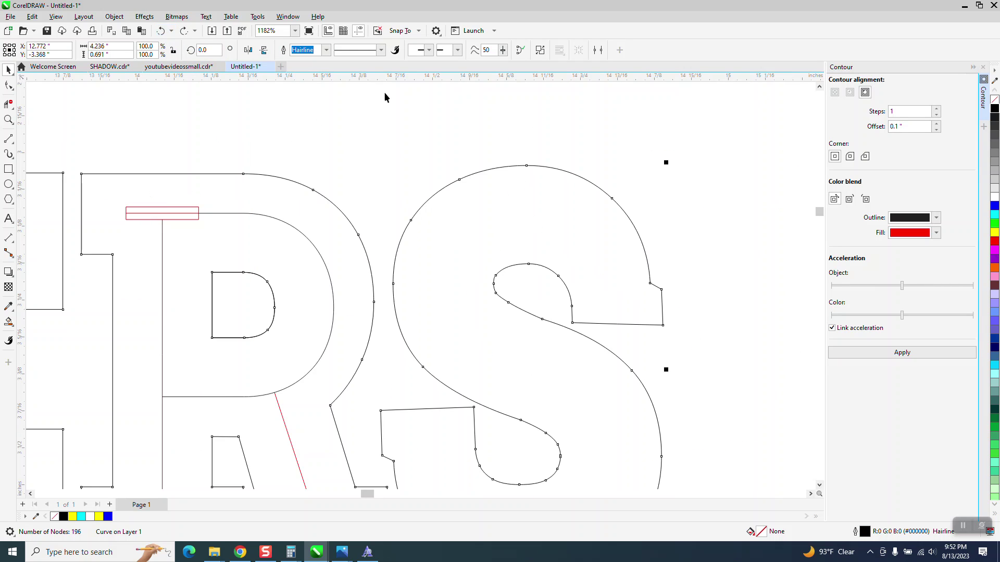
left_click(203, 202)
left_click_drag(182, 212, 378, 95)
scroll(234, 209, "down", 3)
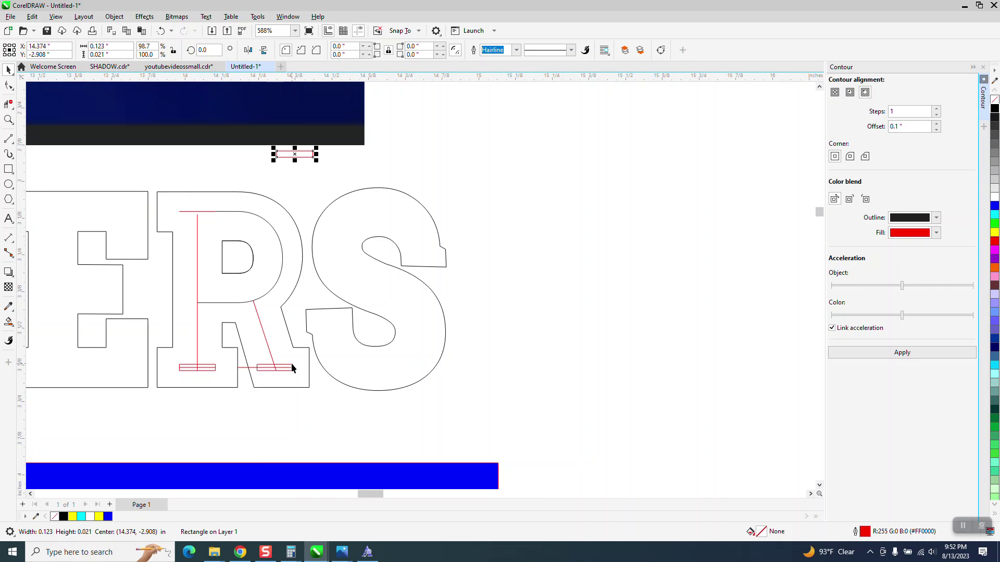
left_click(8, 104)
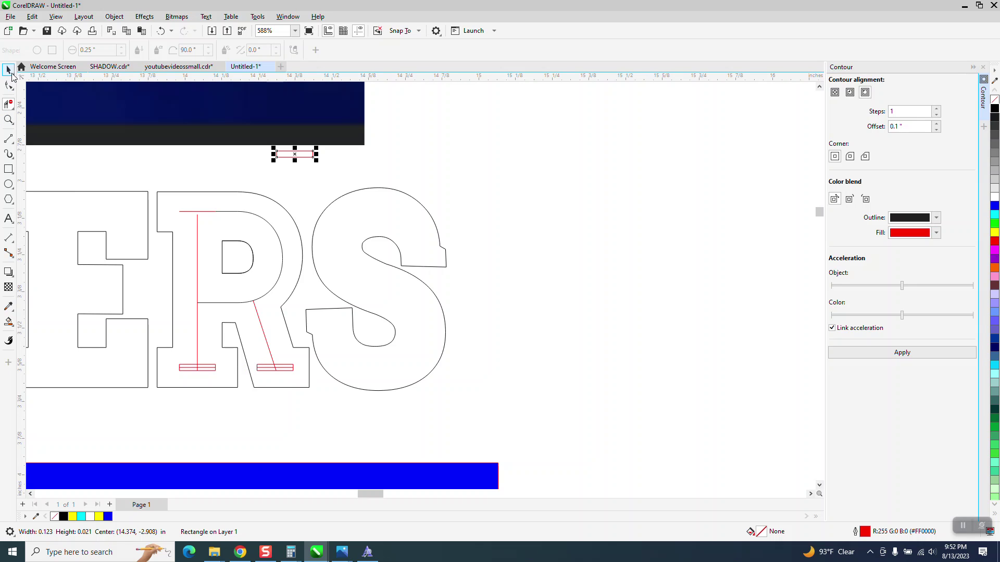
left_click(9, 70)
left_click_drag(290, 370, 466, 396)
left_click_drag(212, 372, 488, 391)
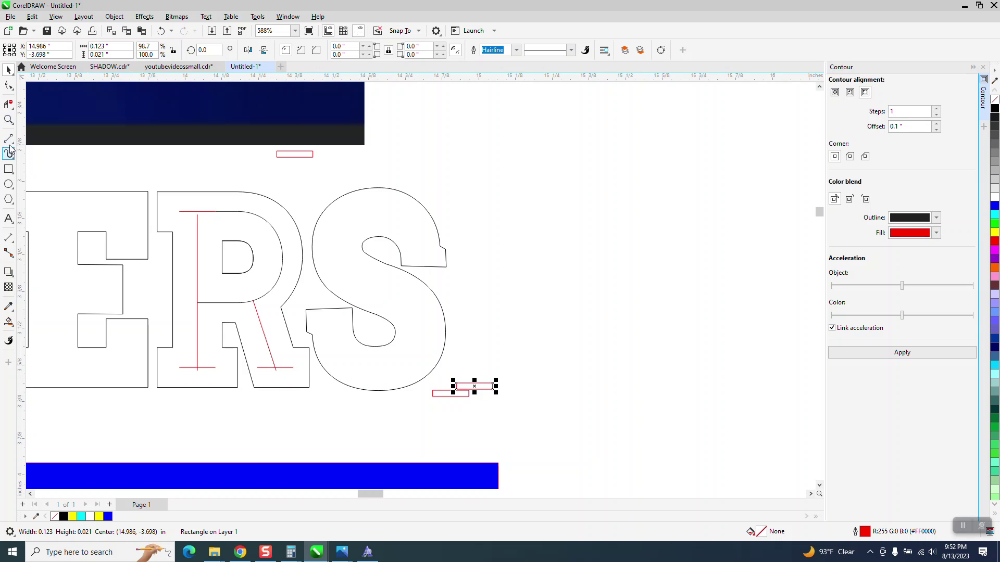
Drag the top node of the R's vertical red line up onto the horizontal top line
left_click(8, 119)
left_click_drag(185, 346, 386, 402)
left_click(8, 103)
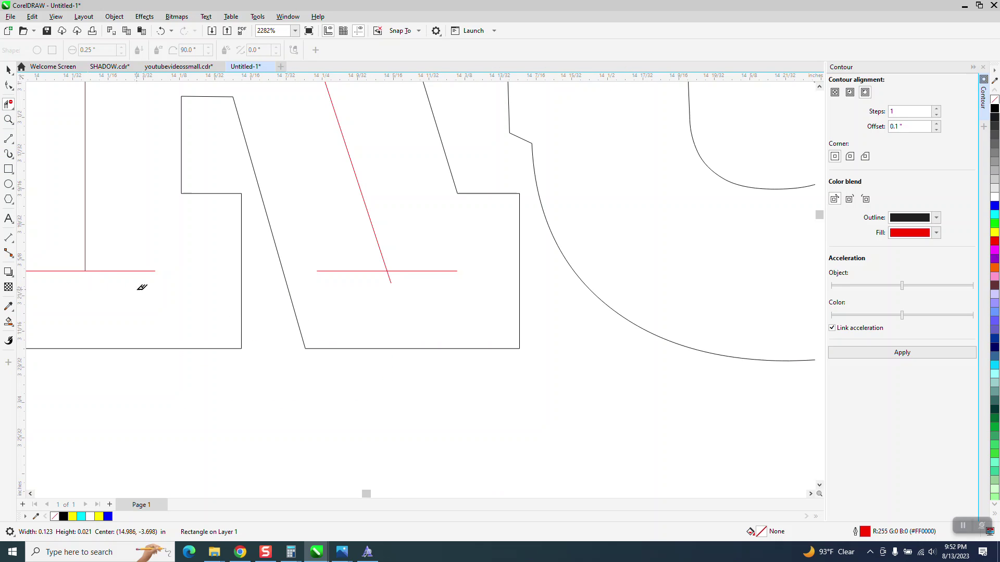
scroll(391, 273, "down", 4)
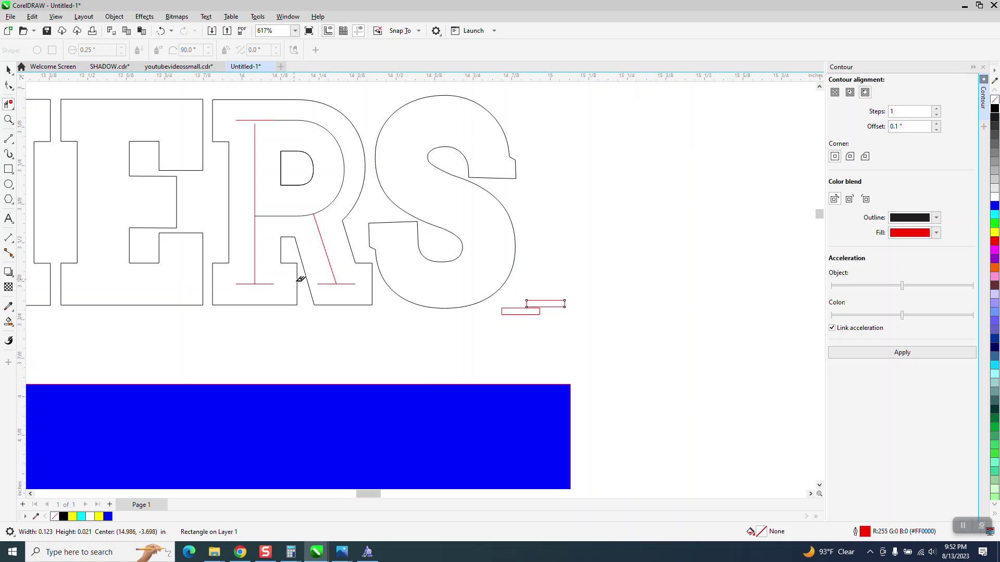
left_click(13, 74)
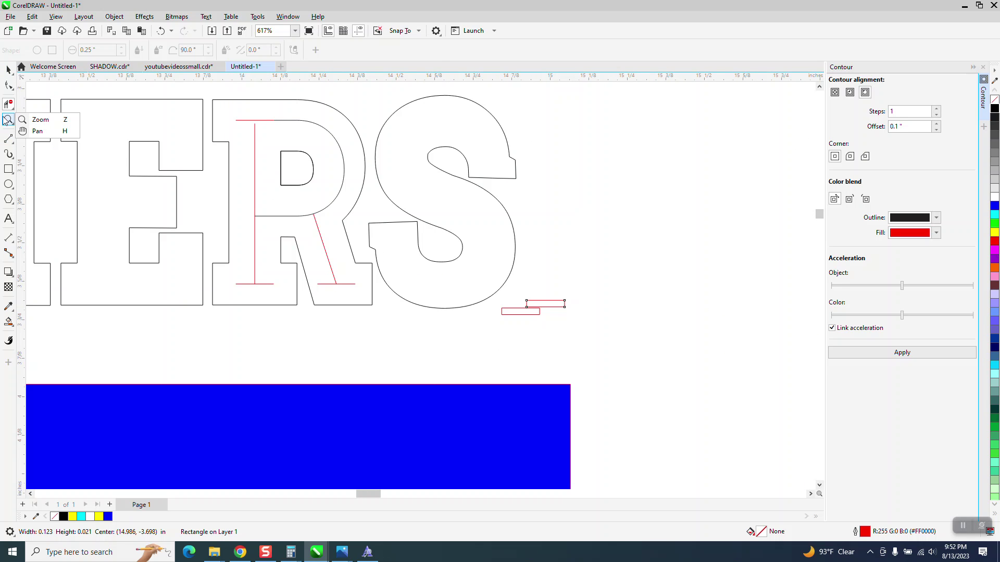
left_click(33, 116)
left_click_drag(201, 111, 332, 138)
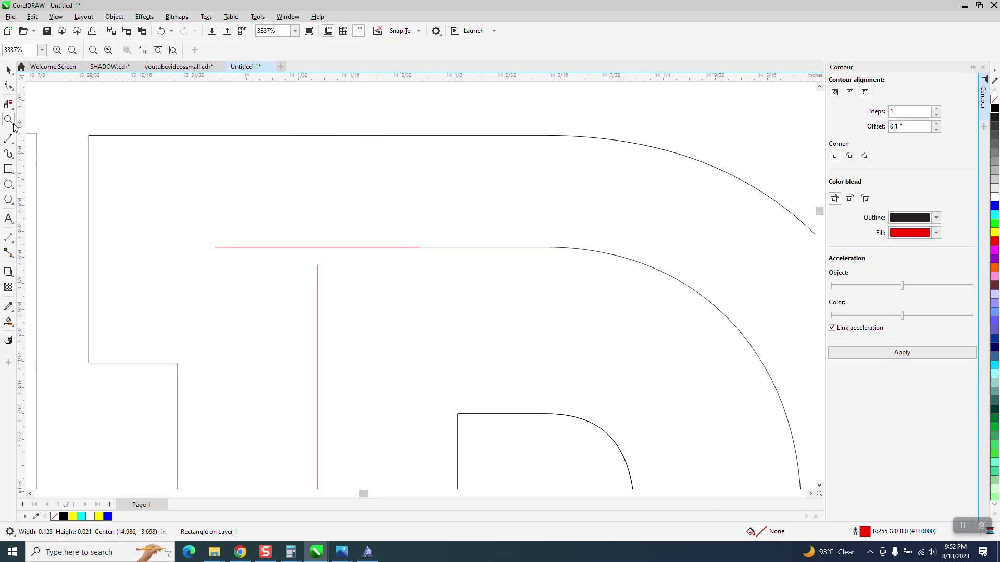
left_click(9, 86)
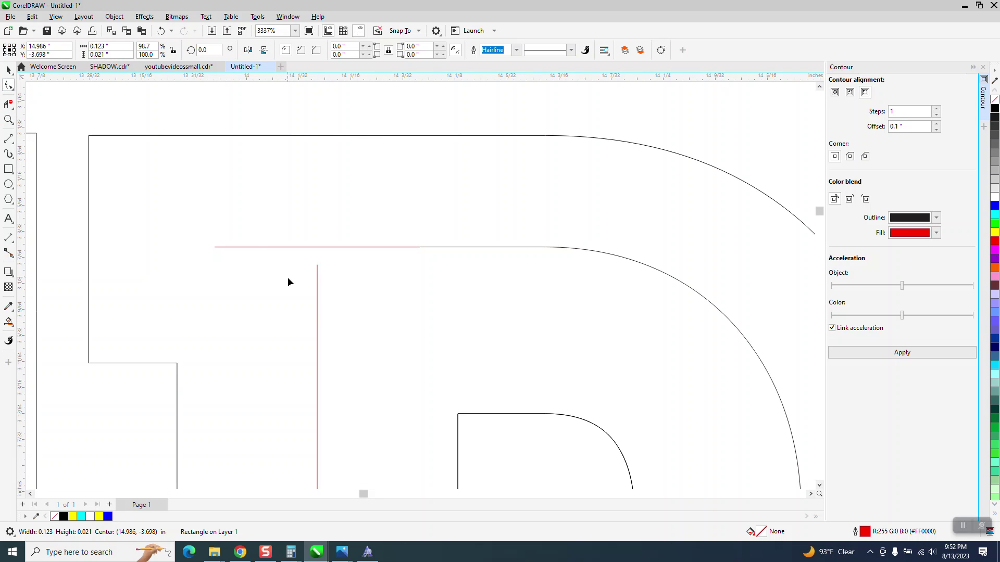
left_click(316, 268)
left_click_drag(317, 267, 314, 249)
scroll(279, 296, "down", 4)
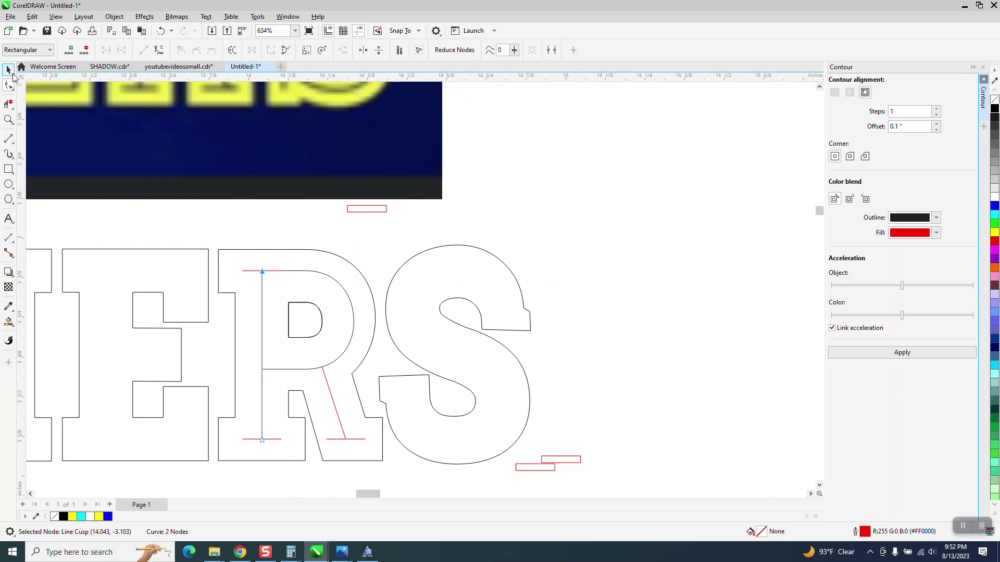
Nudge the letter outlines down and combine the R's six red line pieces into one curve
left_click(9, 70)
left_click(323, 252)
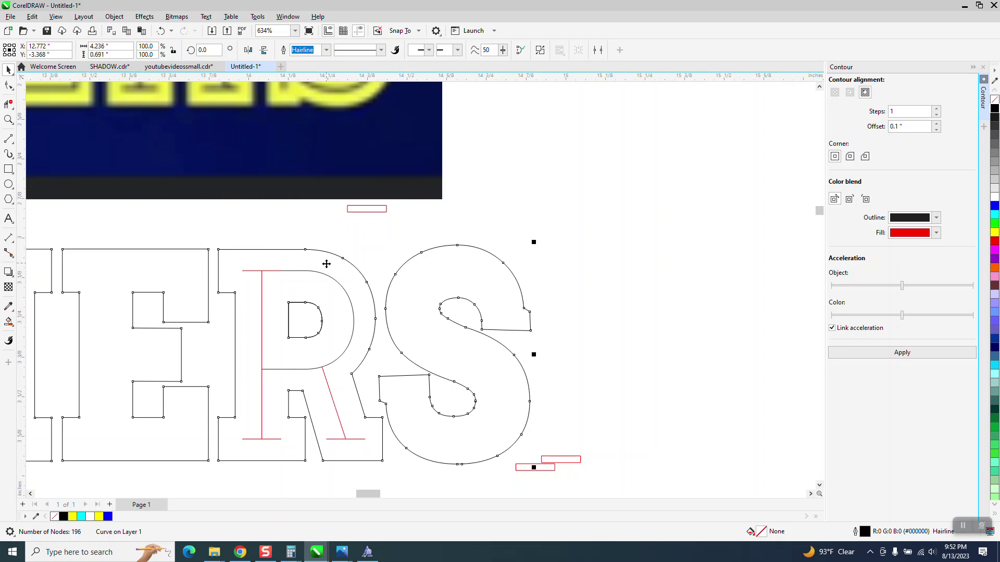
key("Down")
left_click_drag(399, 459, 400, 458)
left_click(114, 16)
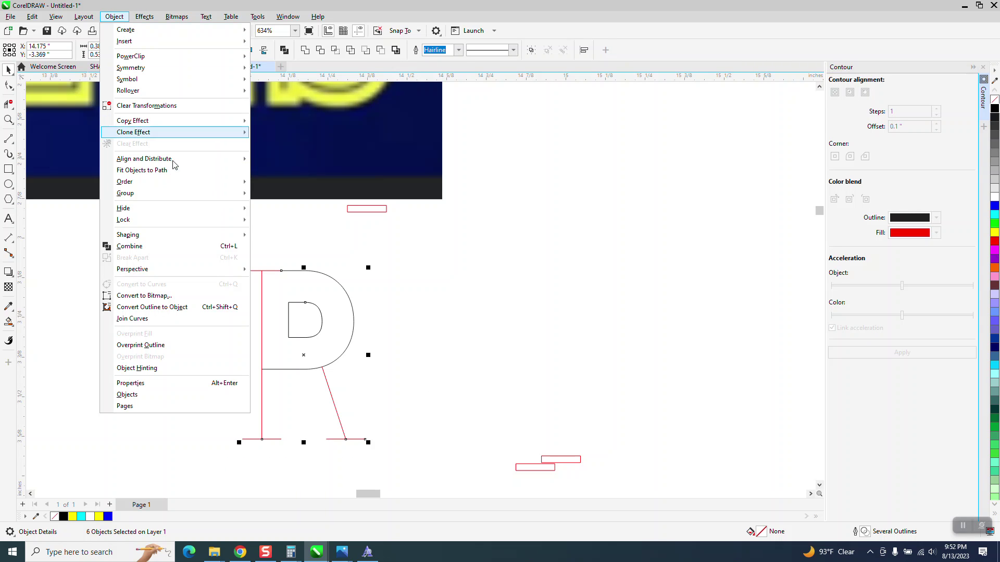
left_click(159, 245)
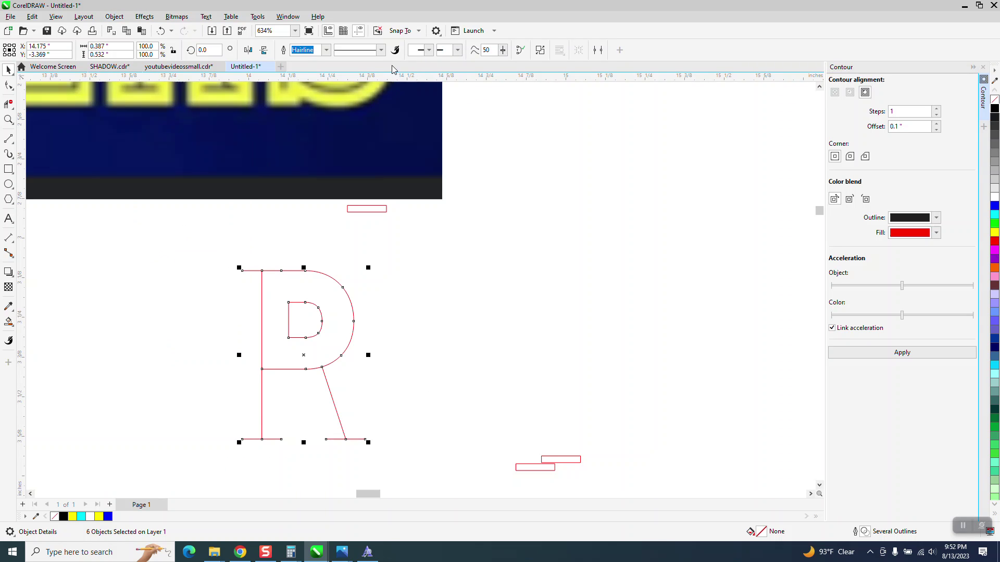
Give the combined R stroke a 1.0 pt black outline and convert it to an object
left_click(325, 50)
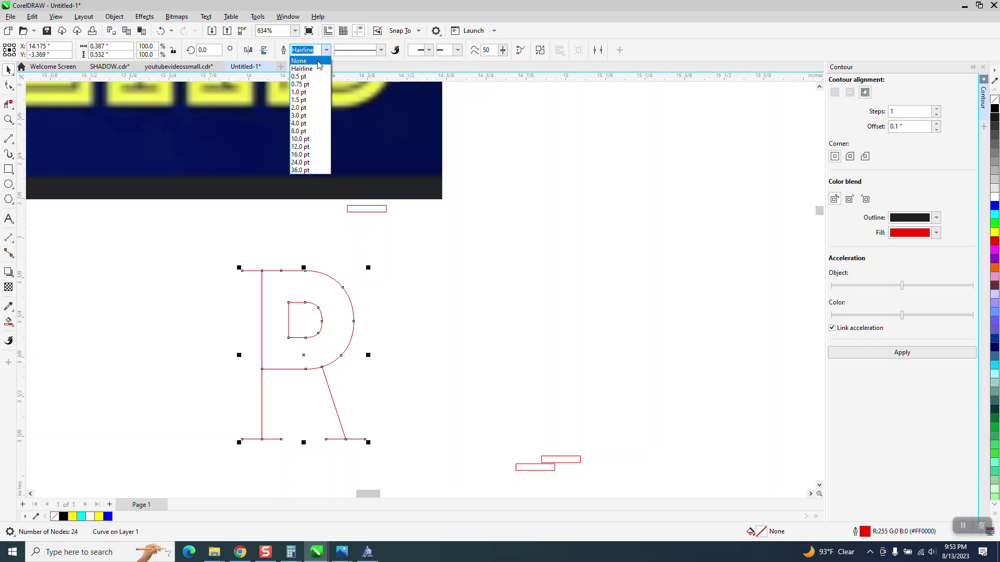
left_click(312, 92)
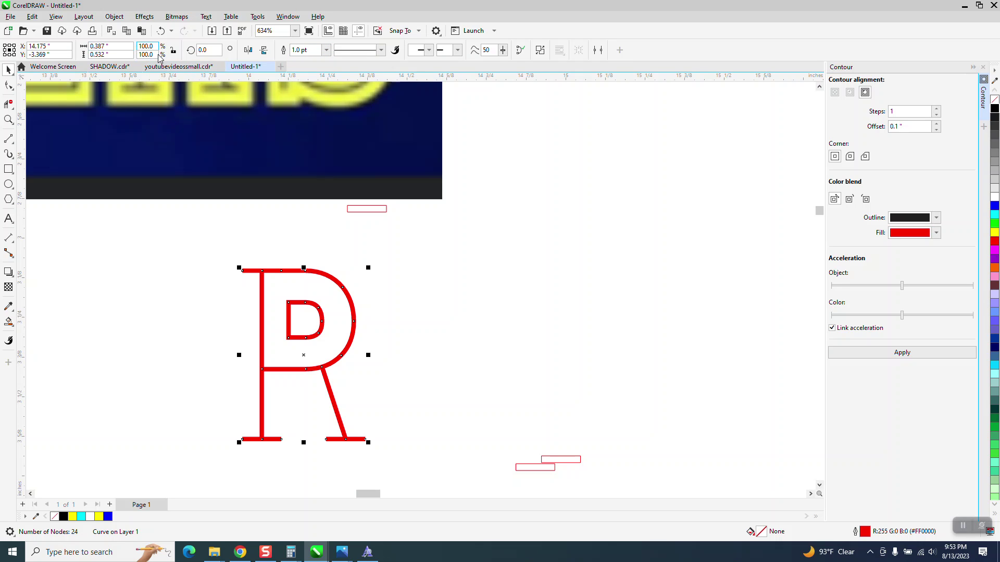
right_click(994, 108)
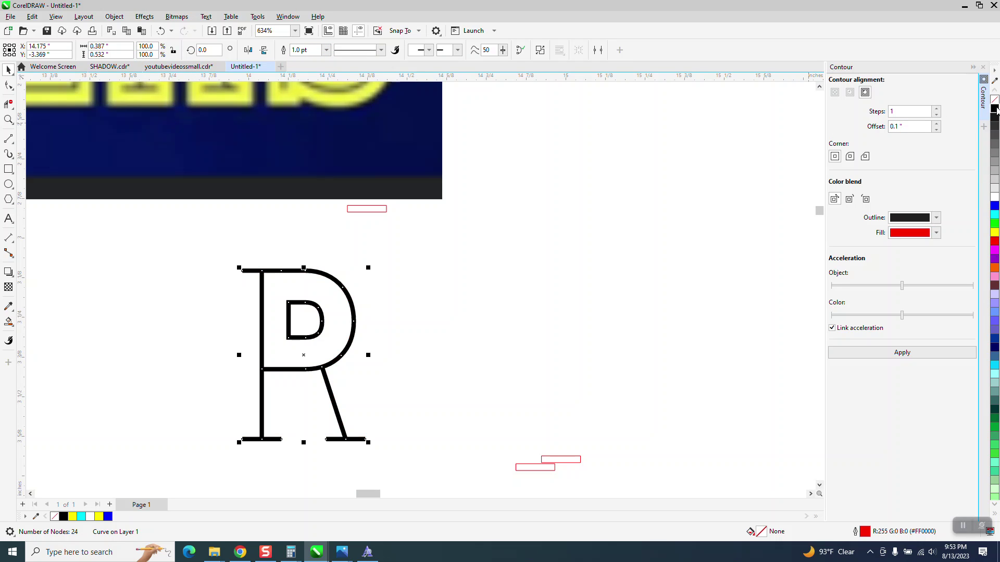
left_click(114, 17)
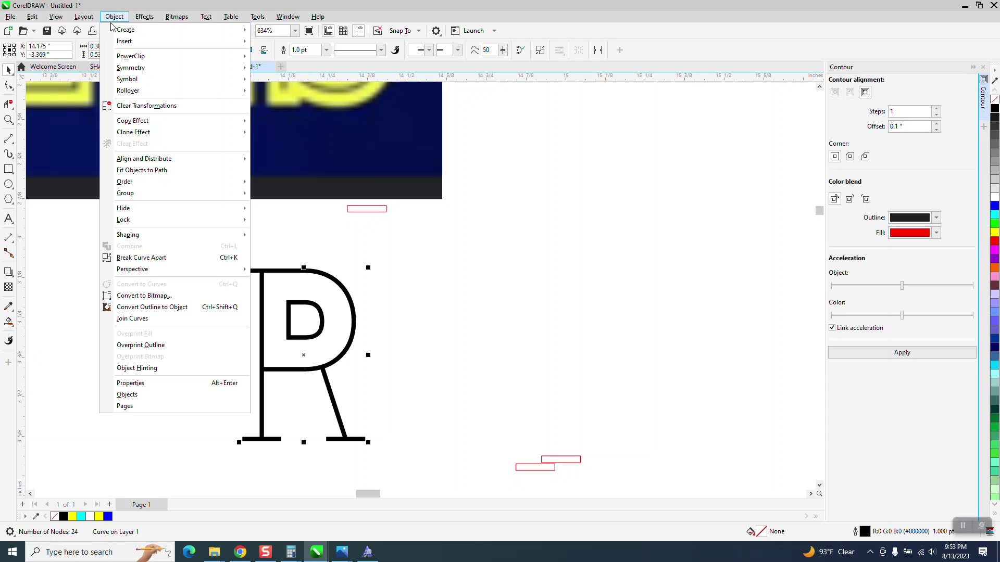
left_click(176, 307)
scroll(276, 281, "down", 3)
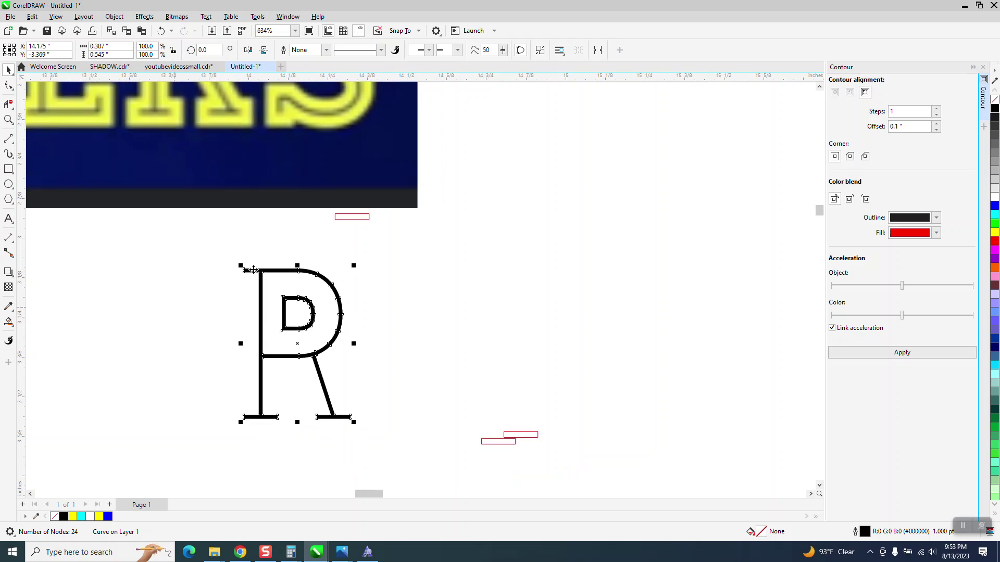
Nudge the letter outlines back up over the R and Smart Fill its inside yellow
left_click(303, 375)
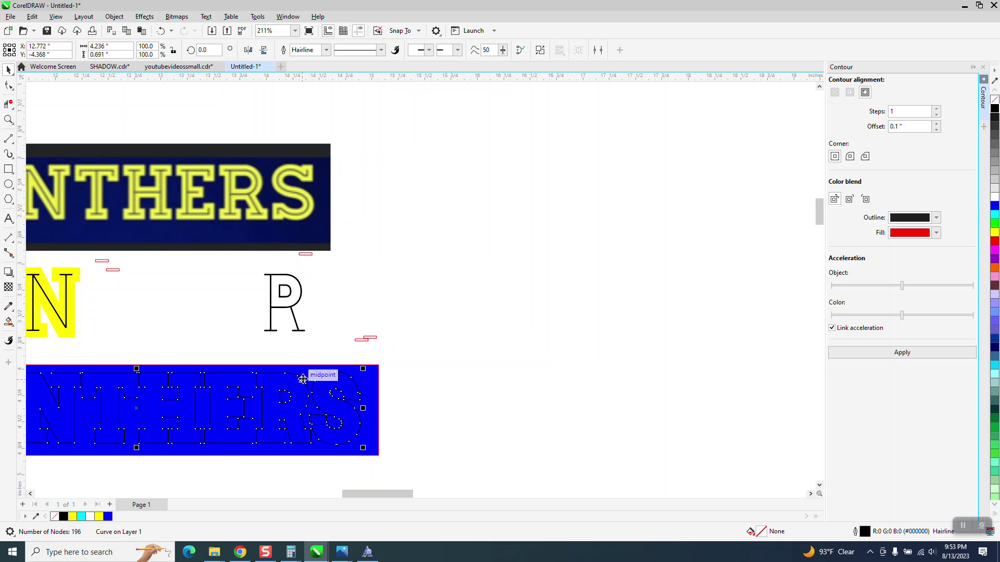
key("Up")
key("Up")
key("Up")
key("Up")
key("Up")
key("Up")
key("Up")
key("Up")
key("Up")
key("Up")
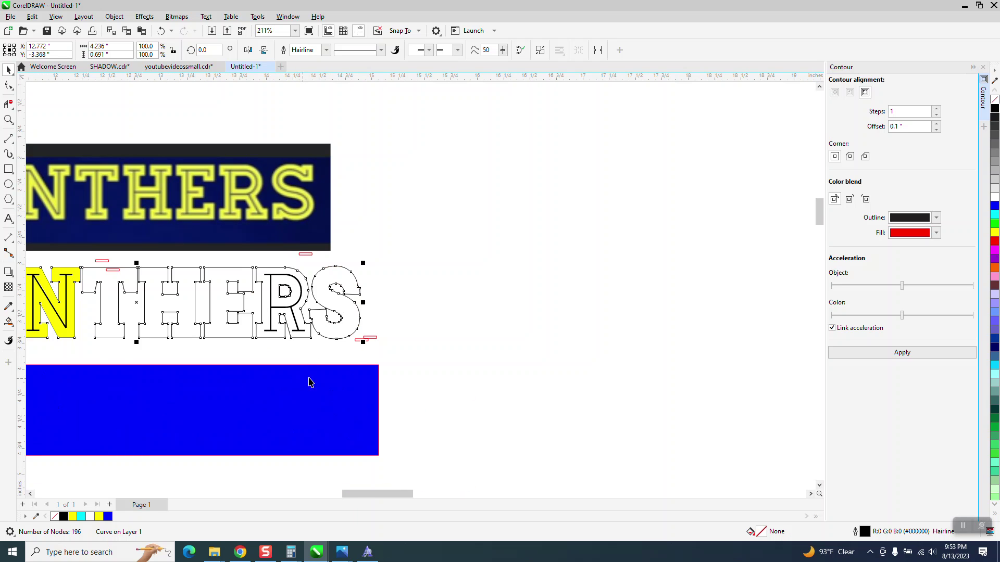
left_click(9, 322)
left_click(285, 280)
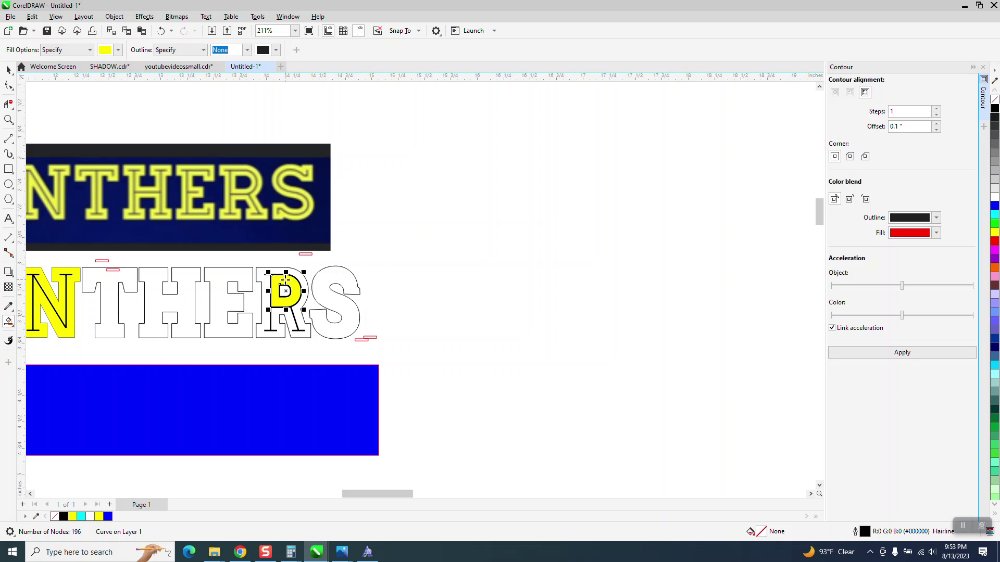
left_click(9, 119)
left_click_drag(252, 244, 359, 343)
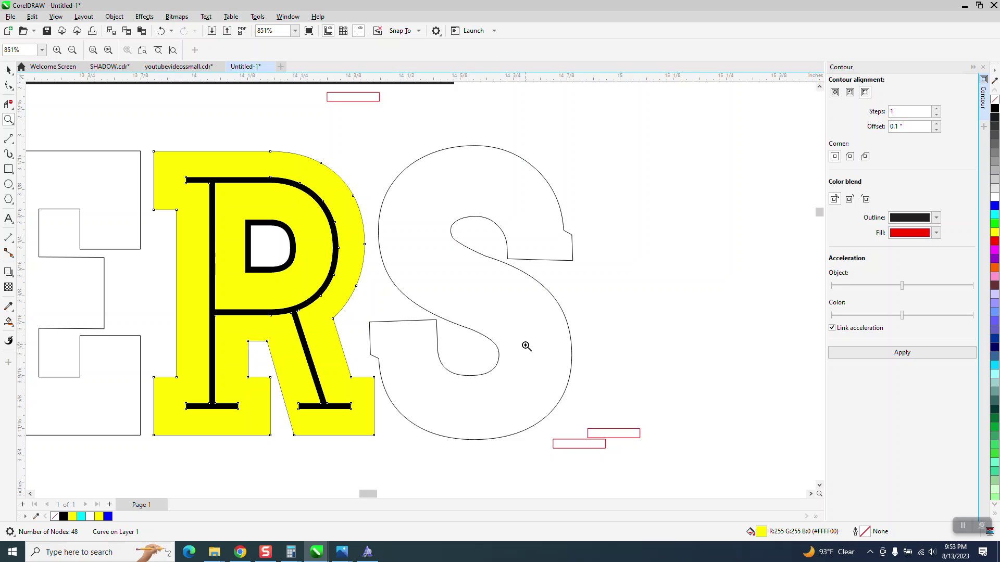
scroll(526, 346, "down", 1)
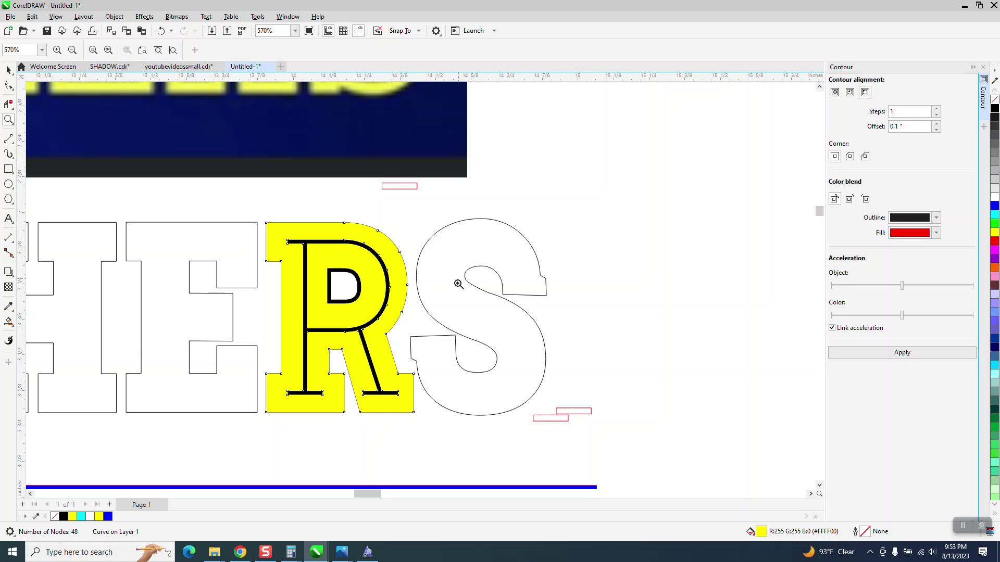
scroll(459, 296, "down", 1)
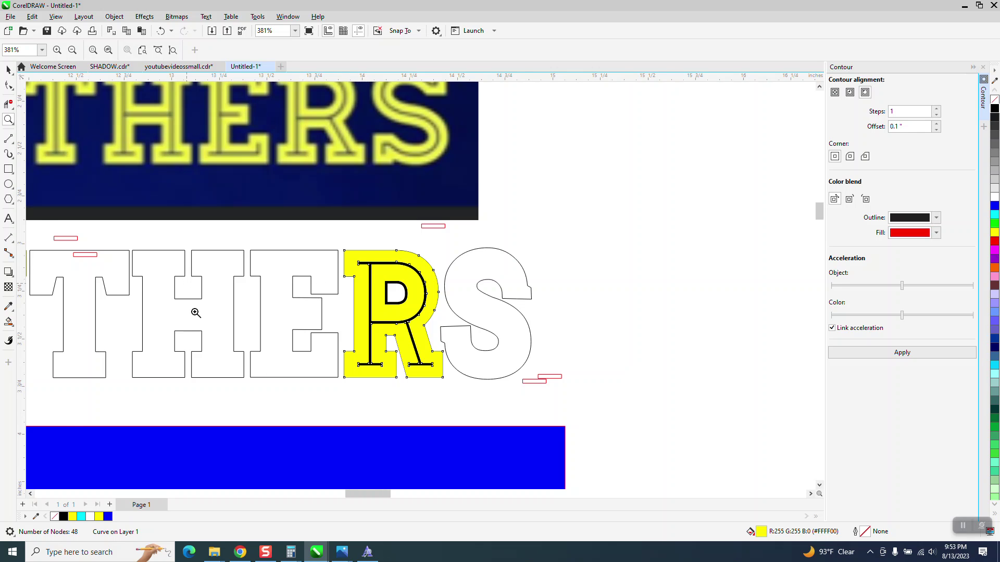
scroll(194, 315, "down", 3)
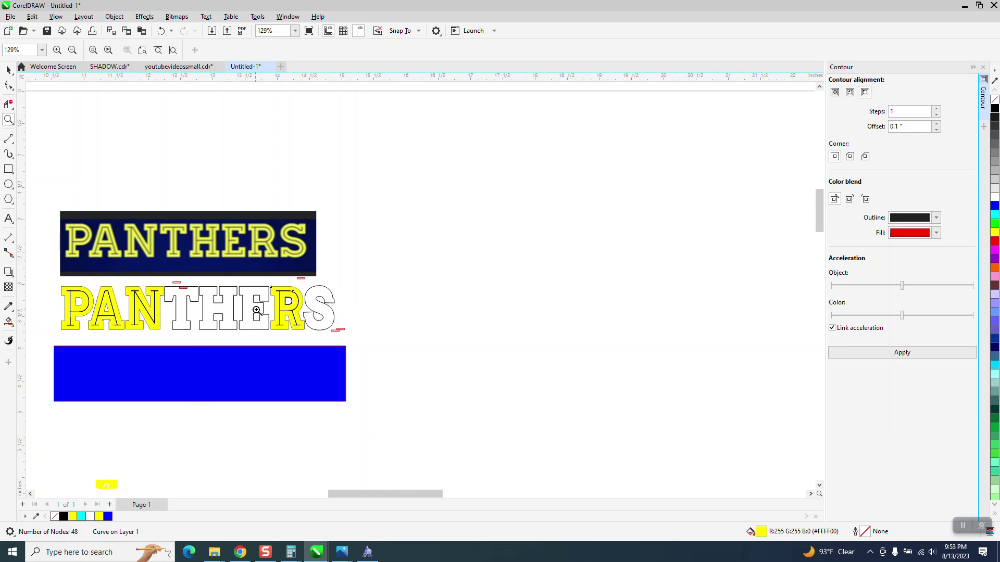
Zoom to PANTHERS and drag the red bar under the T up beside the other bar
left_click_drag(88, 315, 370, 359)
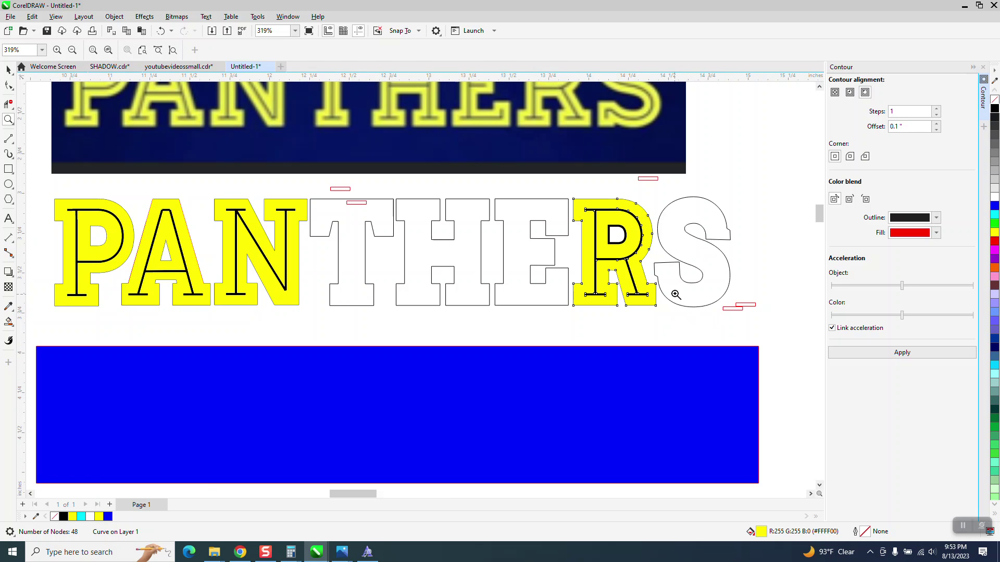
scroll(668, 279, "down", 1)
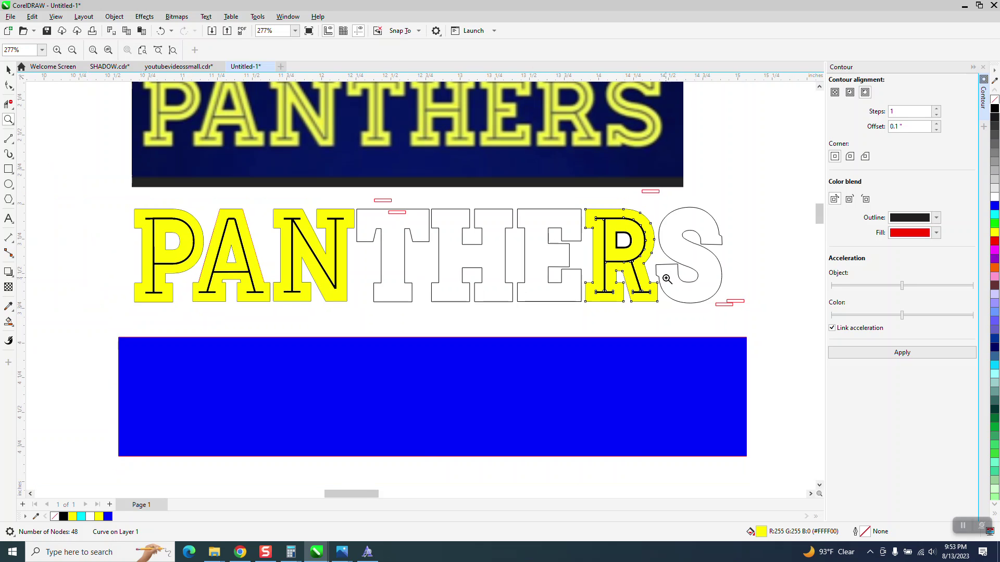
scroll(433, 274, "down", 2)
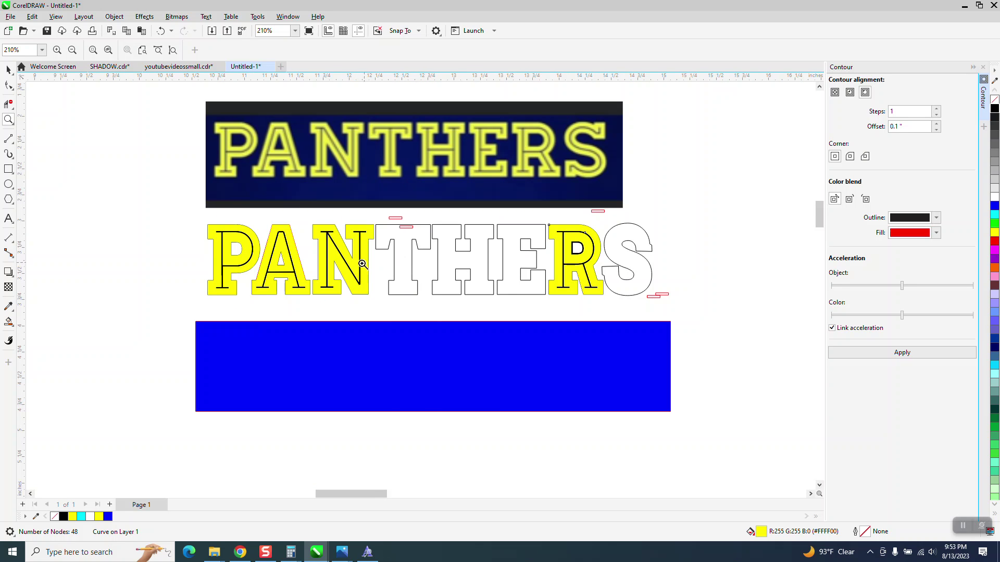
scroll(672, 298, "up", 3)
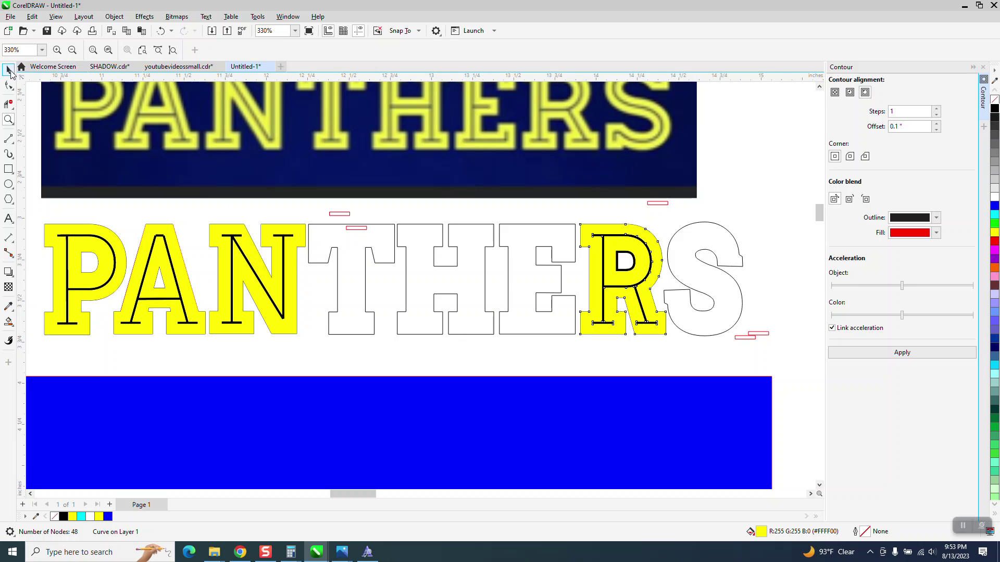
key("space")
left_click_drag(351, 229, 353, 215)
scroll(366, 230, "down", 1)
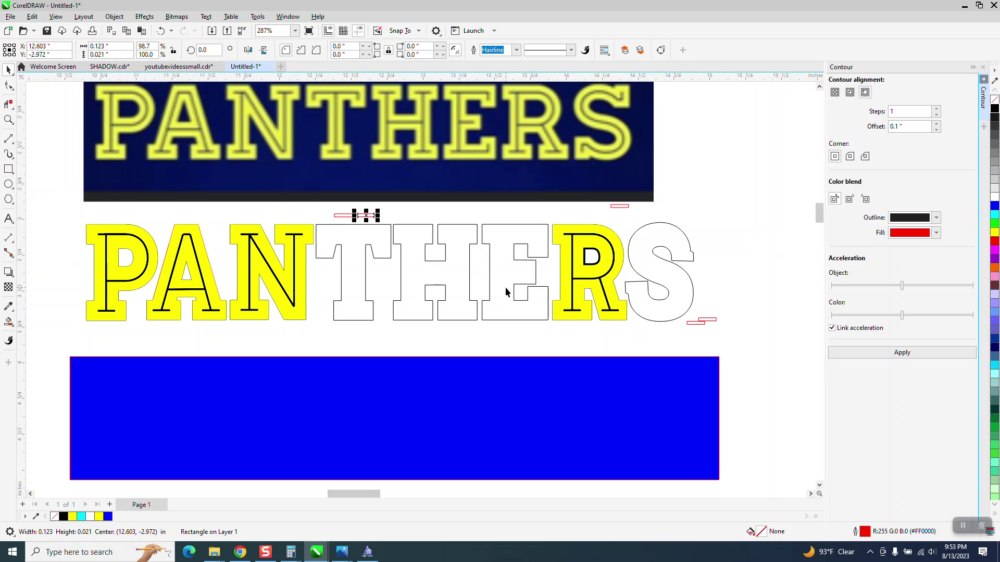